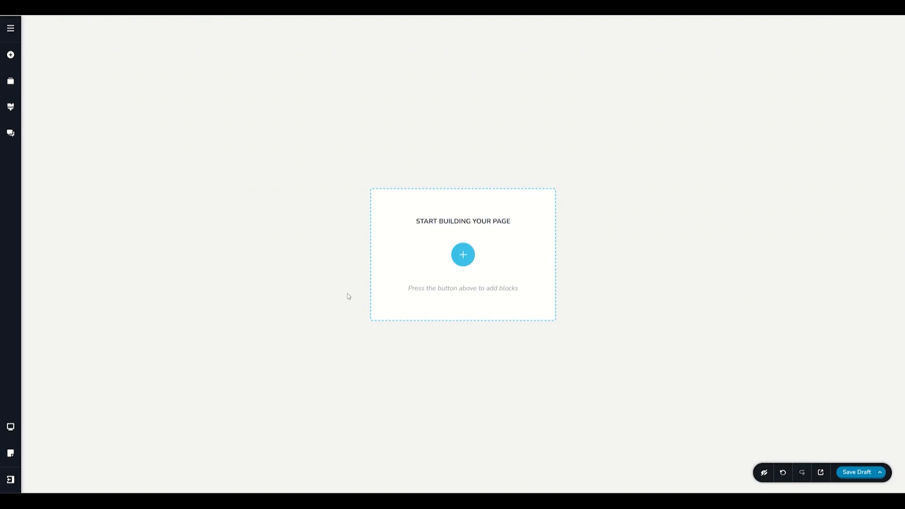
Open the block library, view the Layouts and Saved collections, and return to the Blocks collection.
left_click(468, 259)
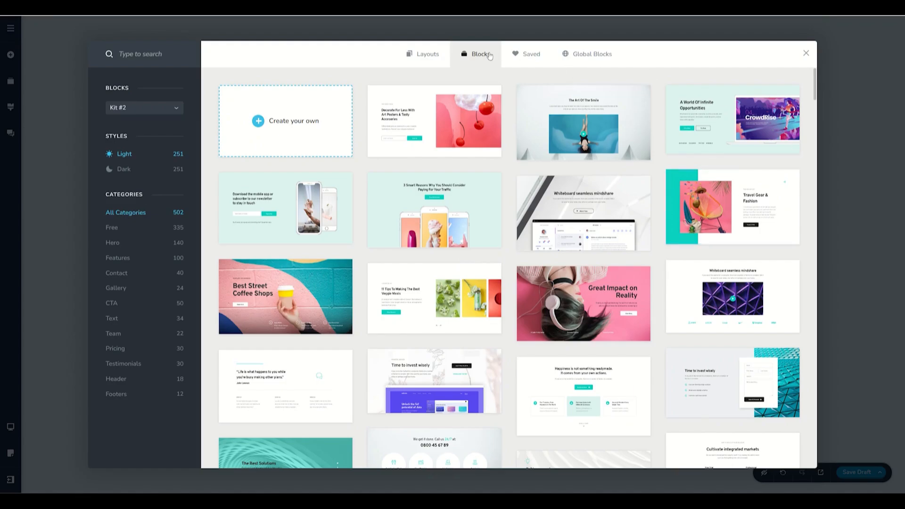
left_click(424, 55)
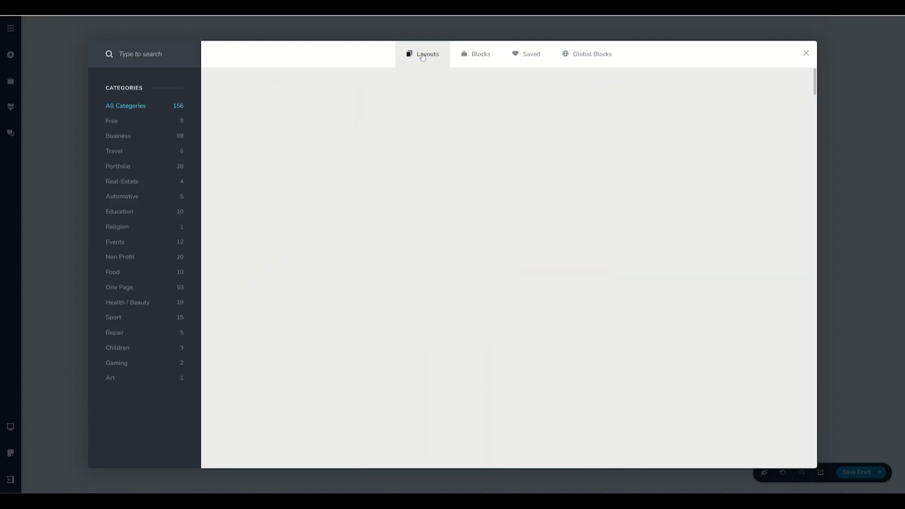
left_click(469, 56)
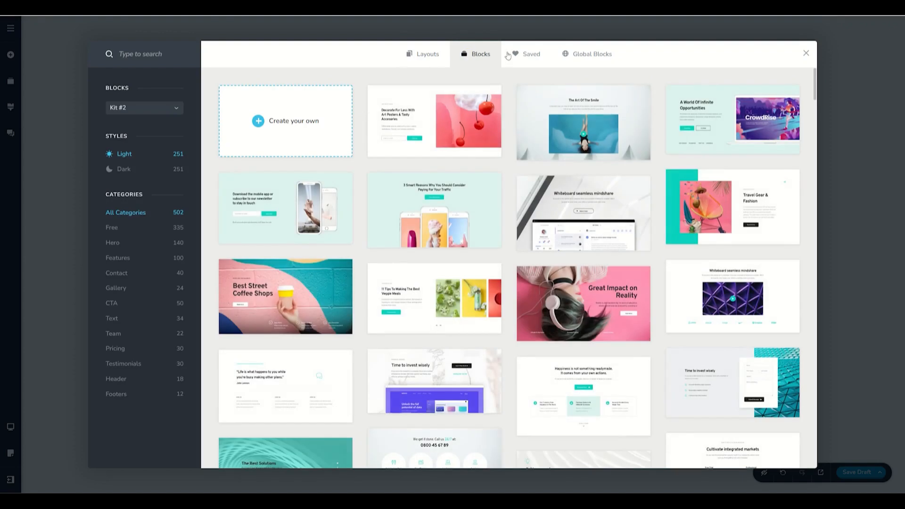
left_click(531, 55)
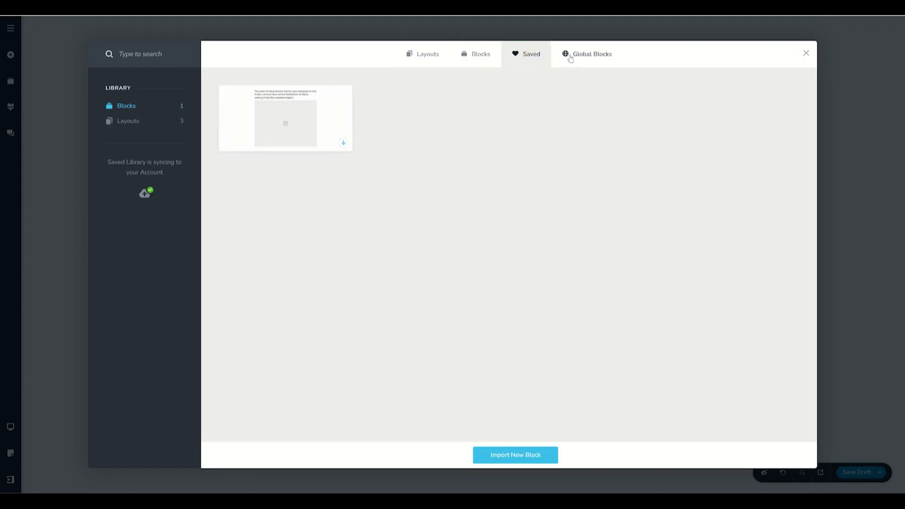
left_click(485, 57)
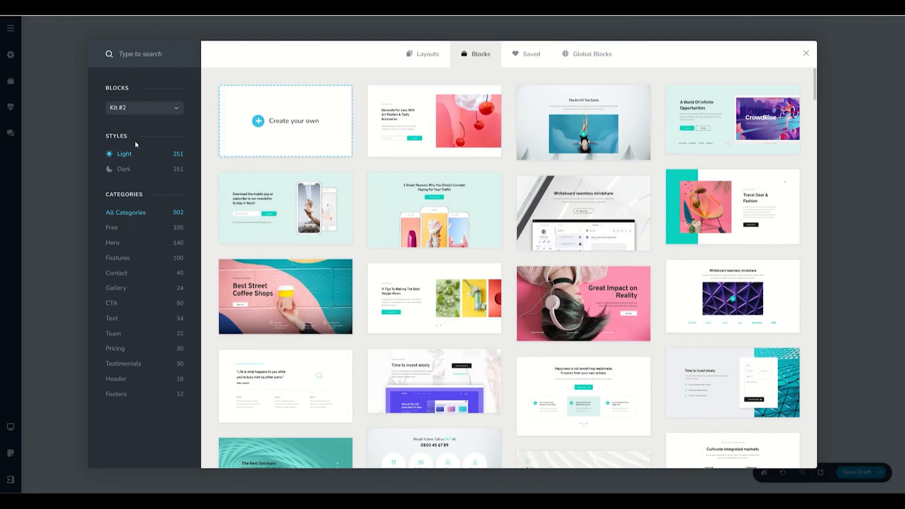
Preview the Kit #1 blocks, return to Kit #2, and compare its Dark and Light styles.
left_click(121, 109)
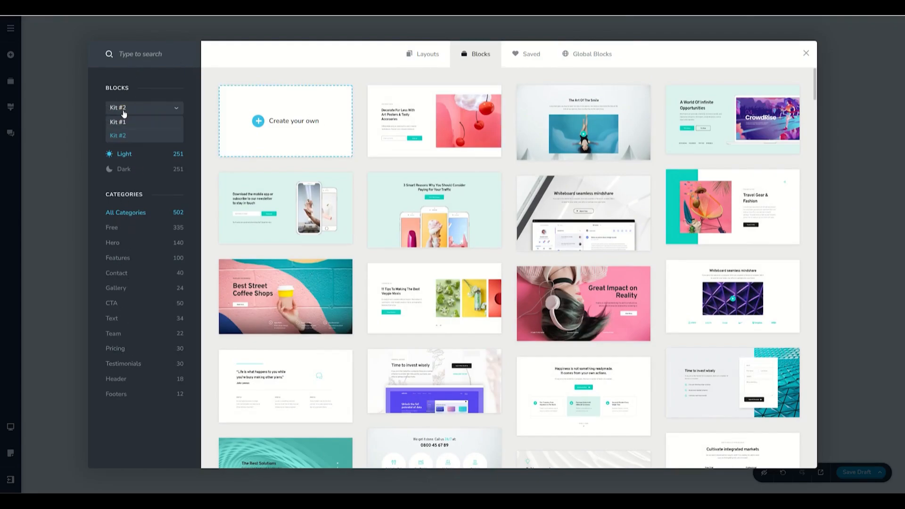
left_click(125, 123)
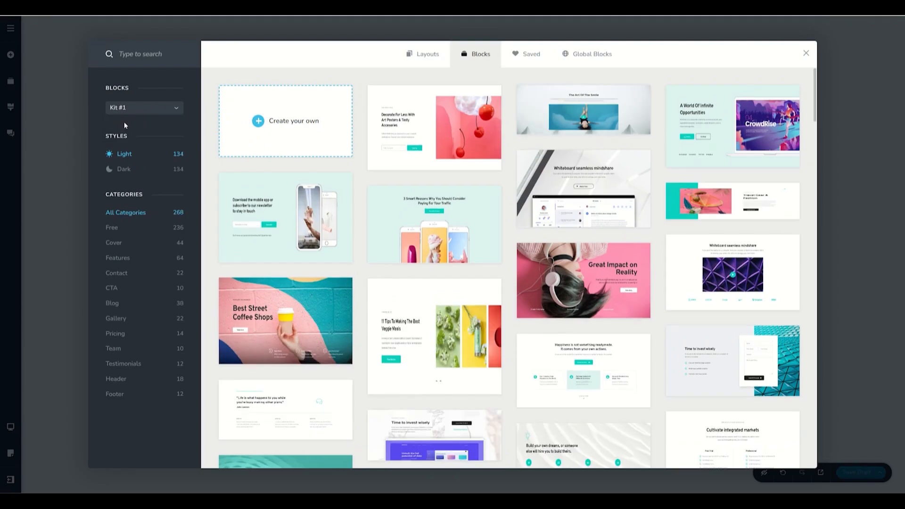
left_click(139, 108)
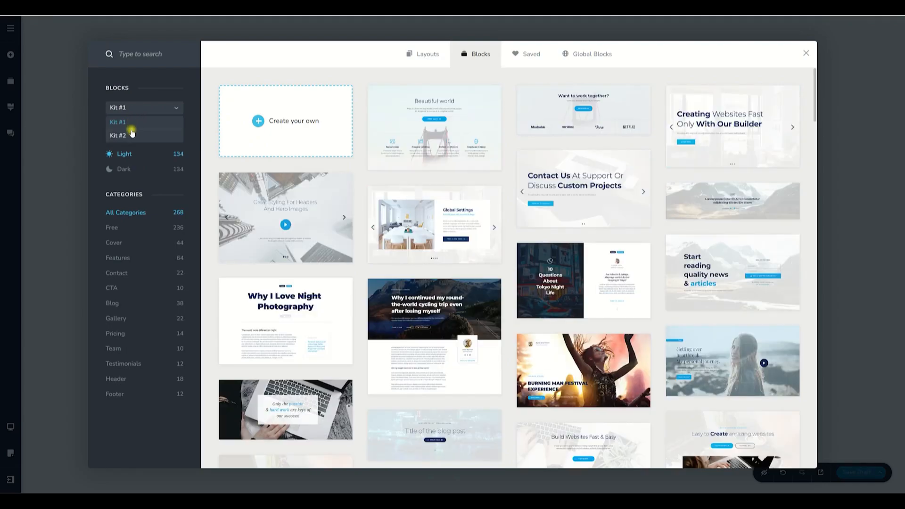
left_click(131, 136)
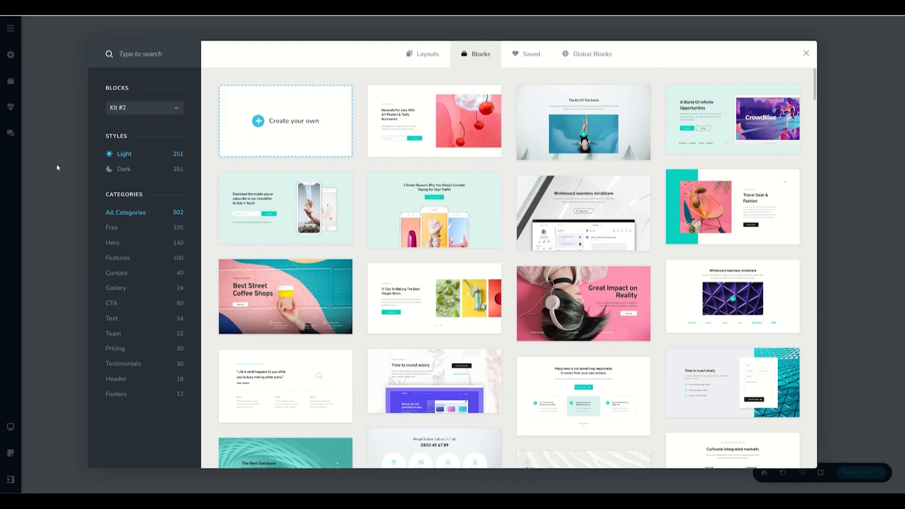
left_click(117, 169)
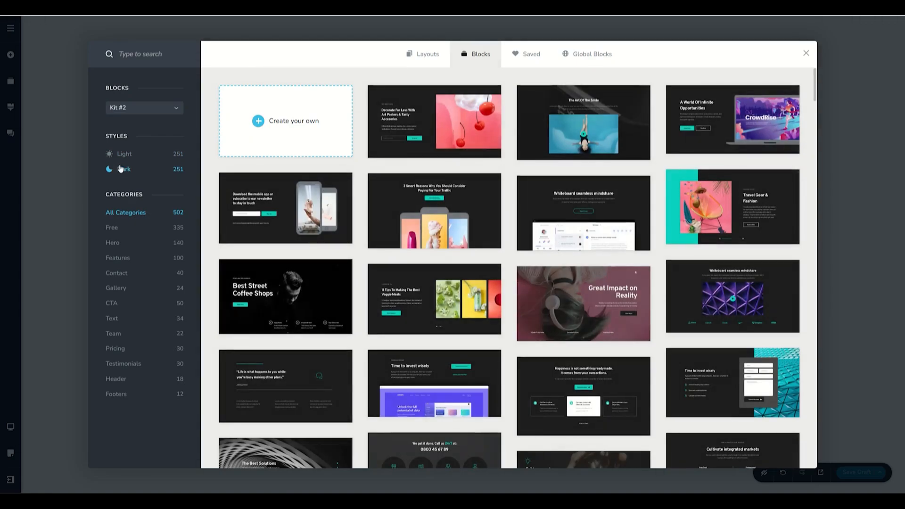
left_click(123, 154)
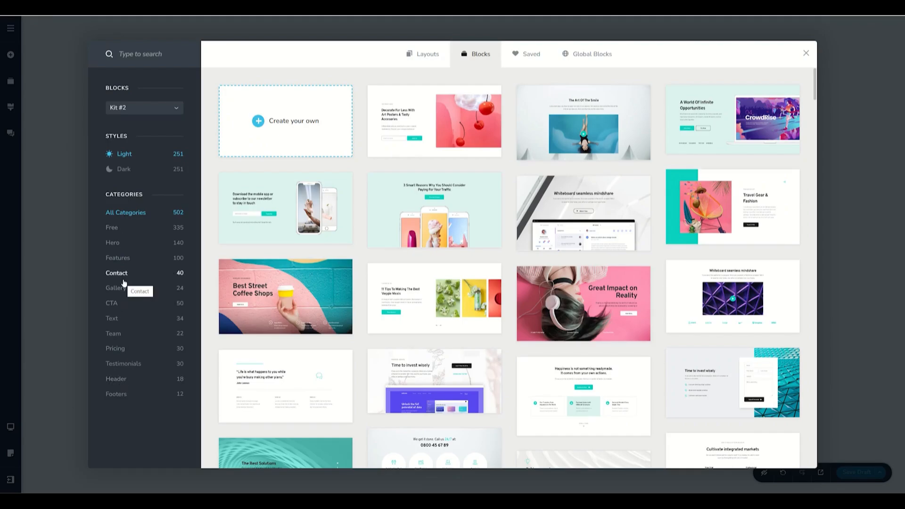
Browse the Hero blocks in Dark and Light styles, as well as the Features, Contact and Gallery categories.
left_click(114, 244)
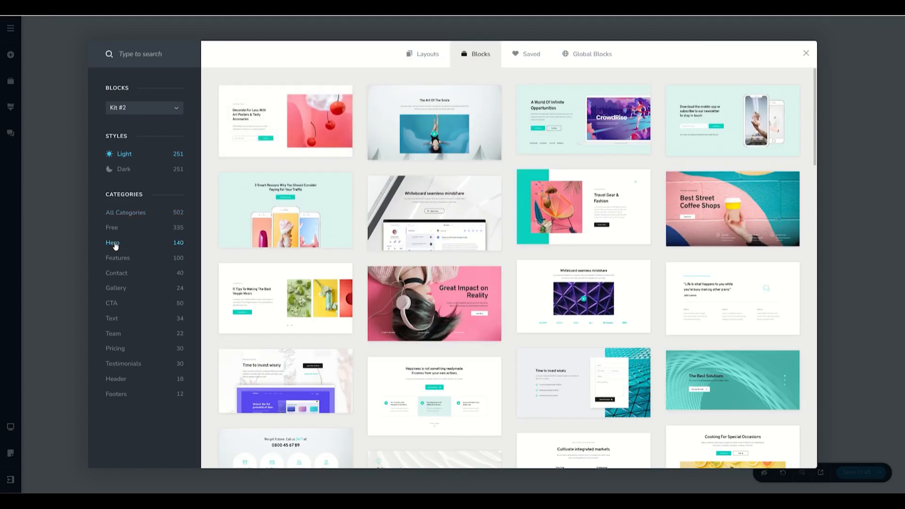
left_click(126, 171)
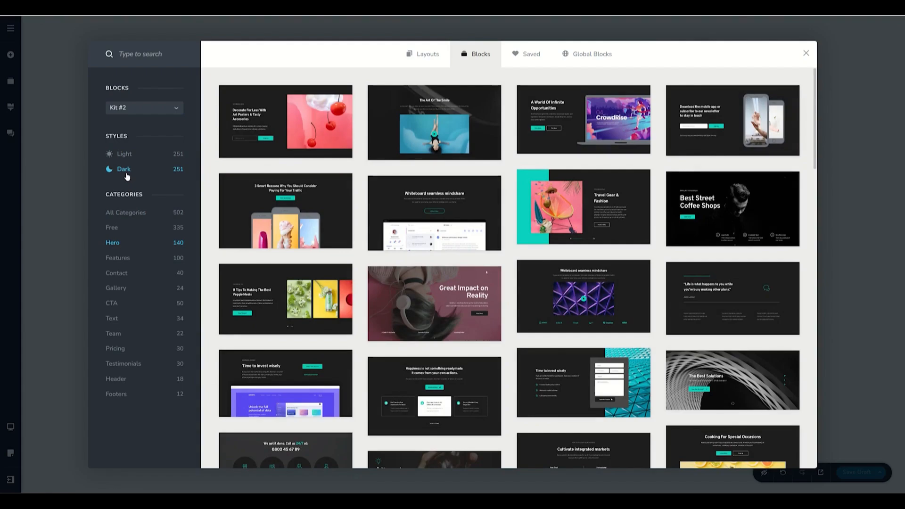
left_click(124, 154)
left_click(125, 259)
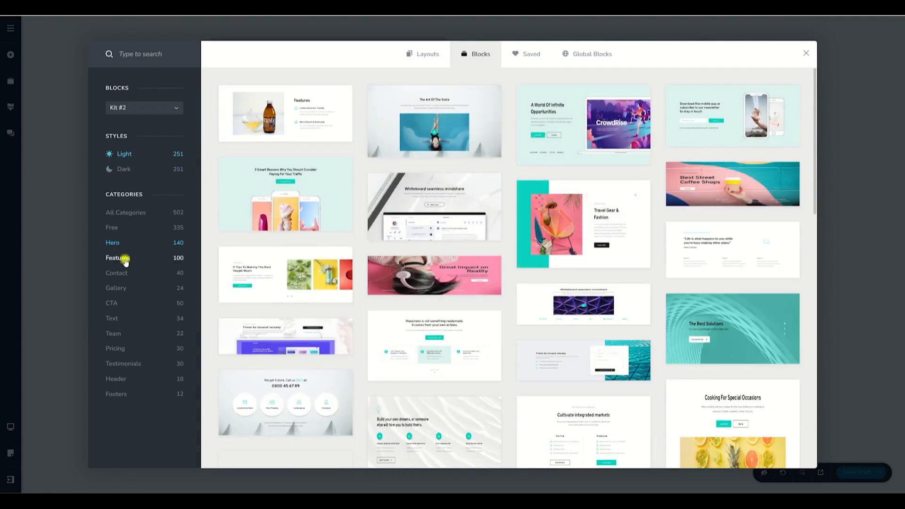
left_click(122, 273)
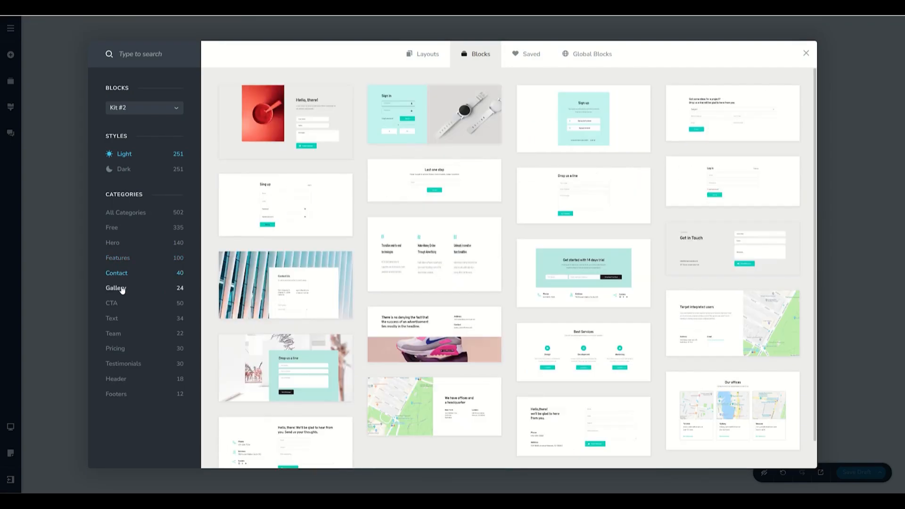
left_click(121, 289)
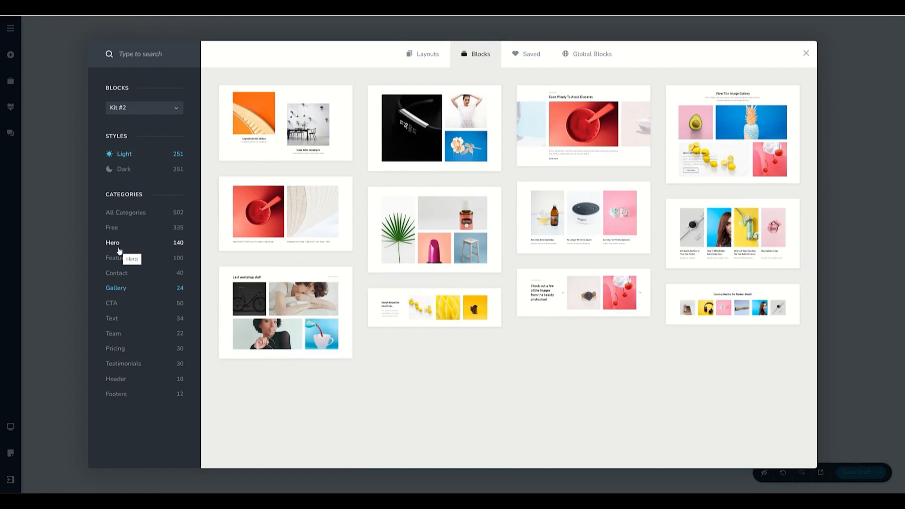
Insert the full-screen "Happiness is not something readymade" video block from the Hero category and delete it from the page.
left_click(119, 244)
scroll(385, 253, "down", 15)
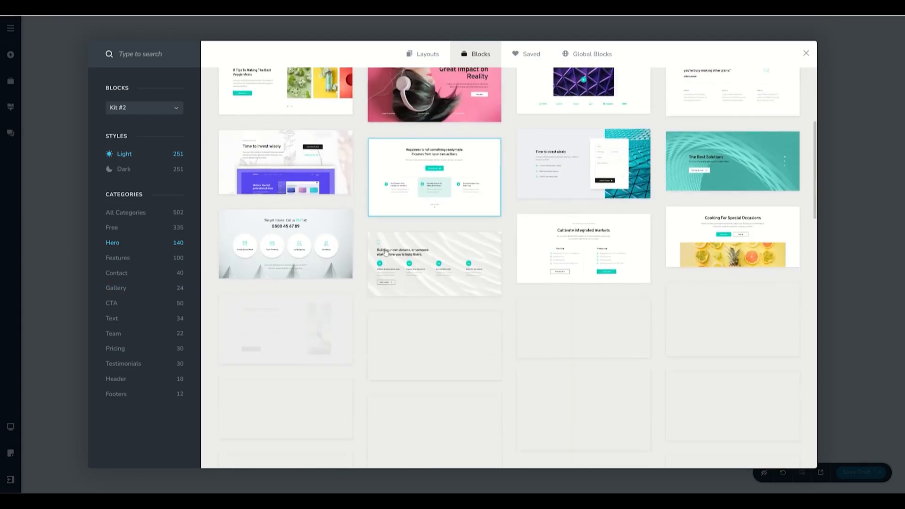
scroll(385, 252, "down", 2)
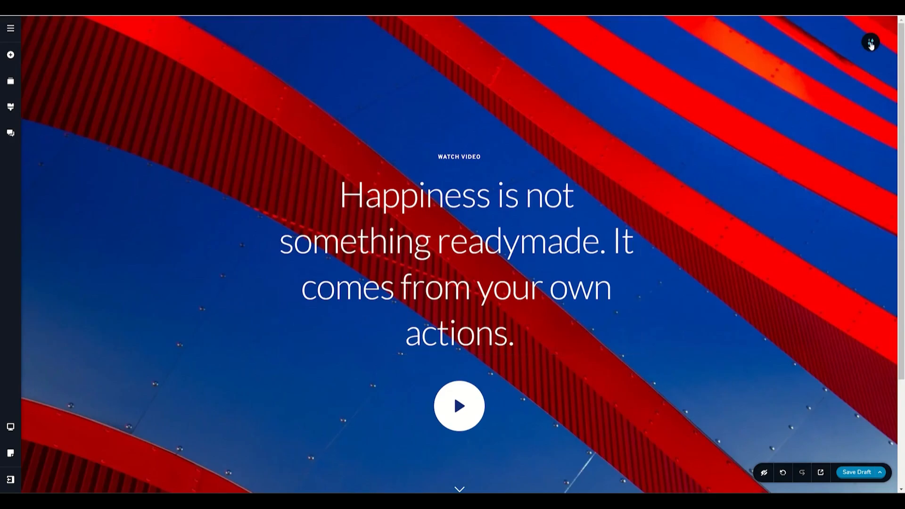
left_click(871, 43)
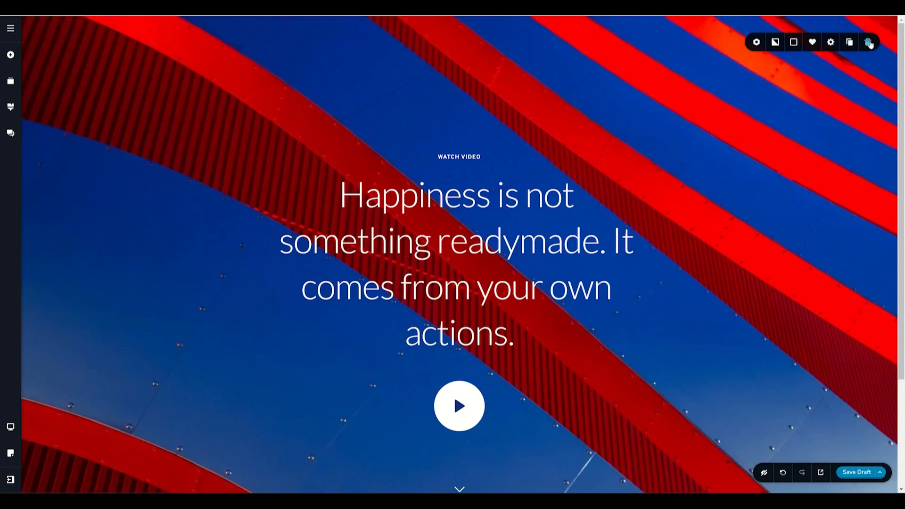
left_click(869, 43)
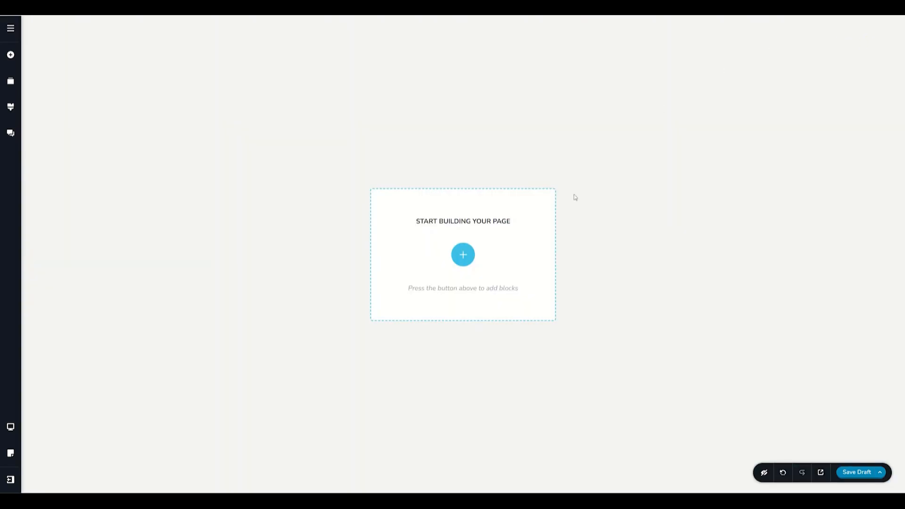
Add an empty block with the Create your own option and delete it from the page.
left_click(464, 255)
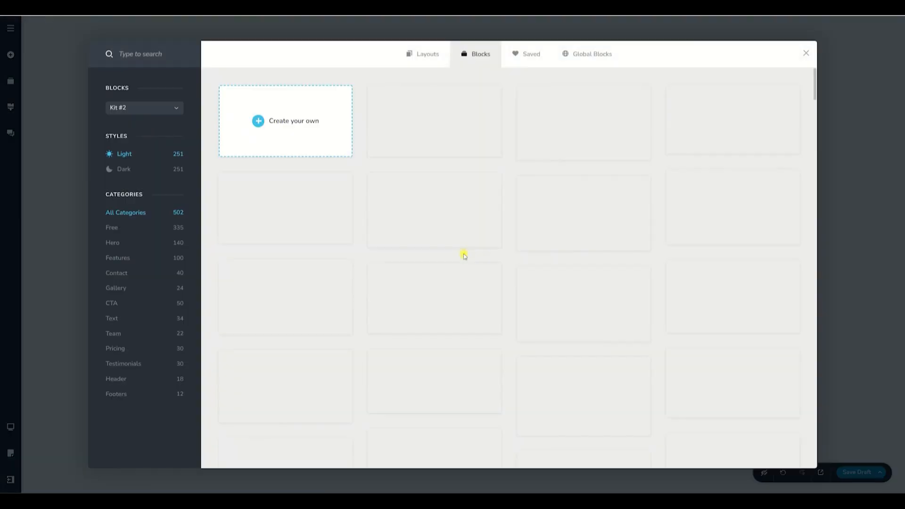
left_click(286, 124)
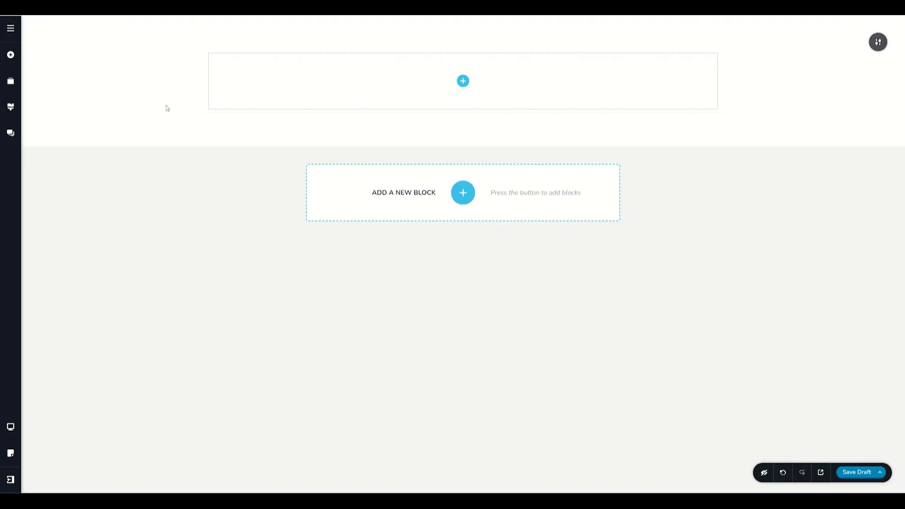
mouse_move(760, 124)
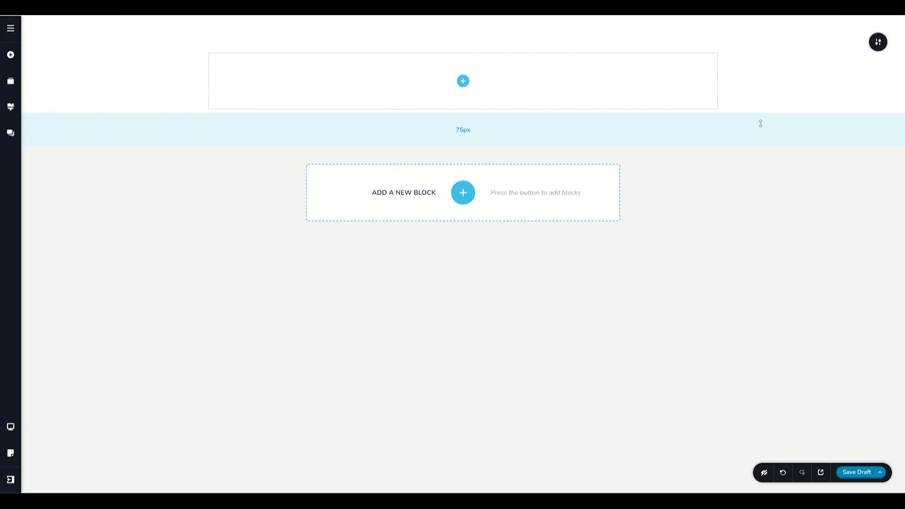
left_click(878, 43)
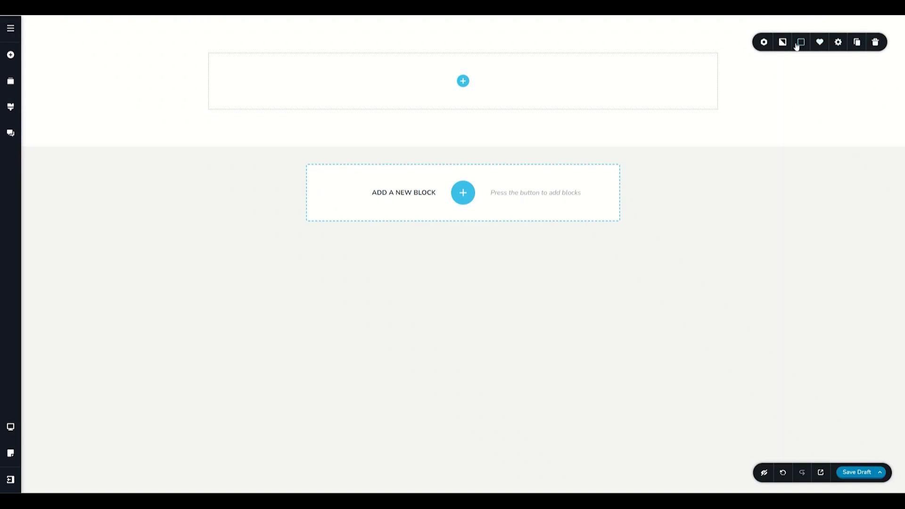
left_click(877, 43)
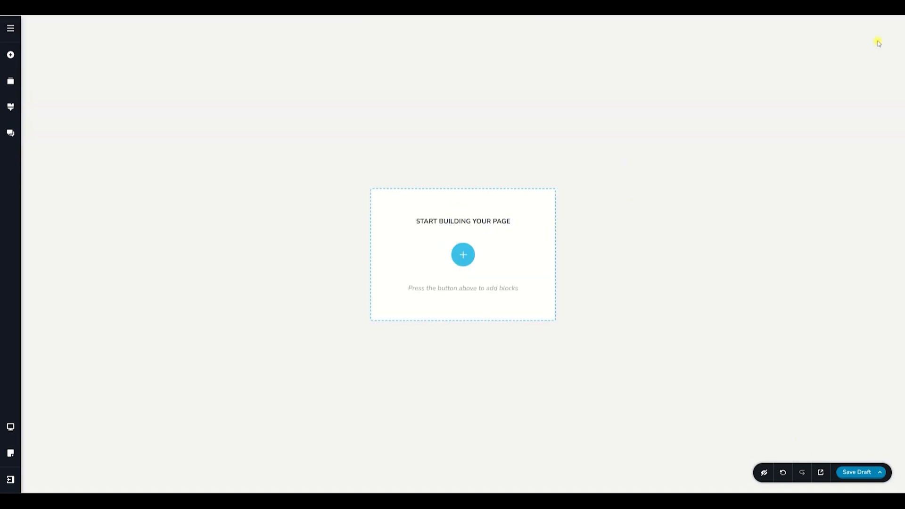
Add a blank custom block to the empty page using Create your own.
left_click(463, 254)
left_click(305, 131)
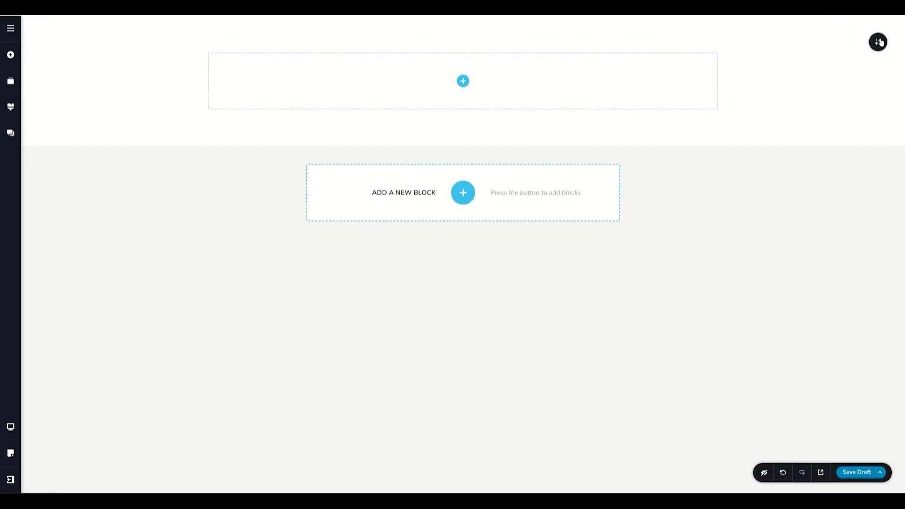
Duplicate the blank block and delete one of the two copies.
mouse_move(875, 43)
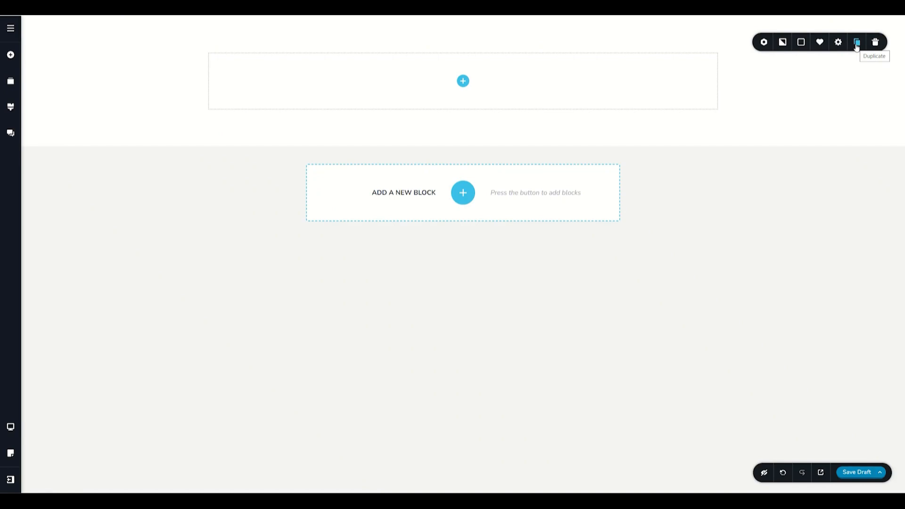
left_click(857, 43)
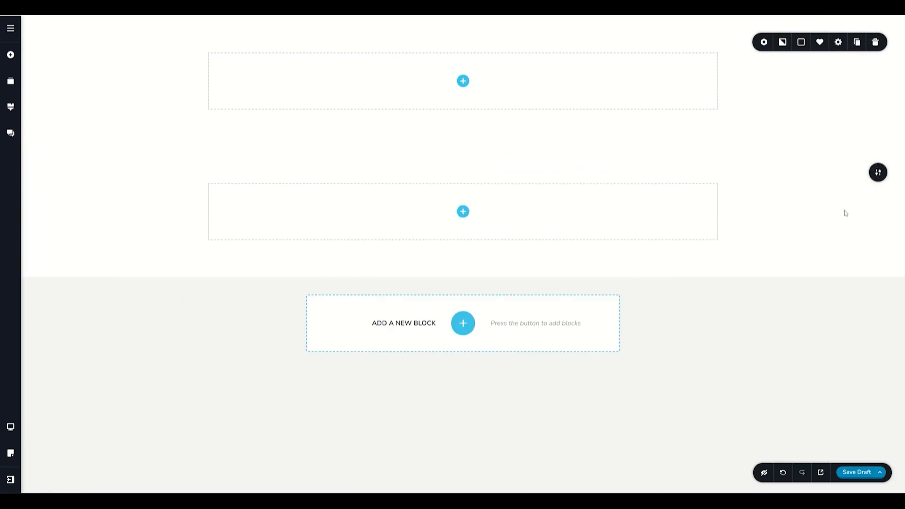
left_click(877, 174)
mouse_move(877, 41)
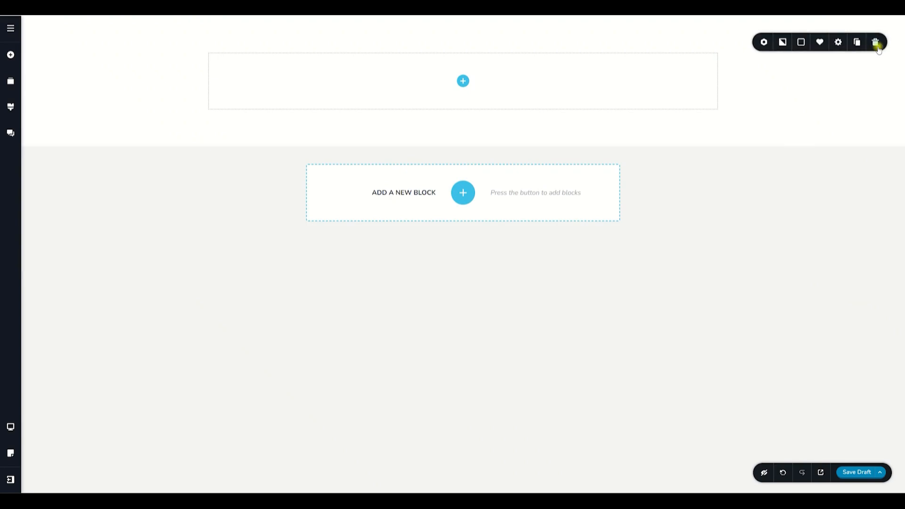
Examine the block's width and height settings and its basic styling options, then close them.
left_click(834, 46)
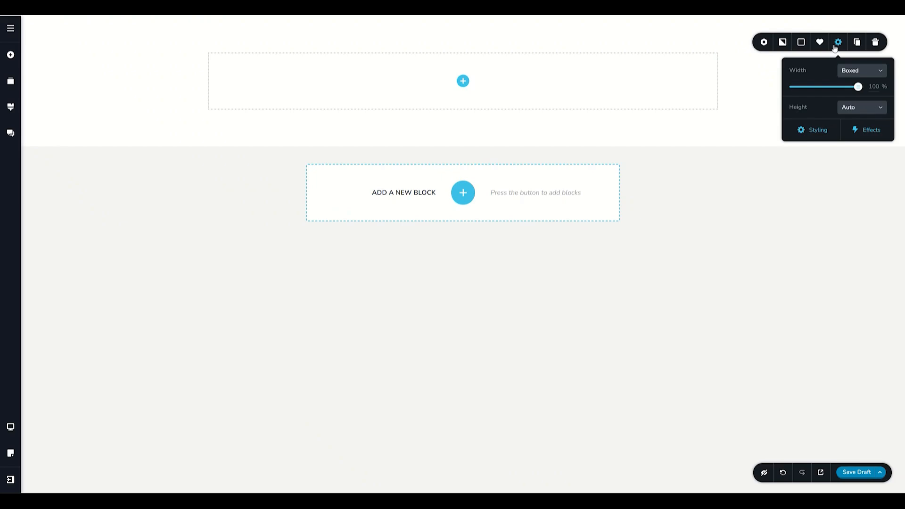
left_click(804, 128)
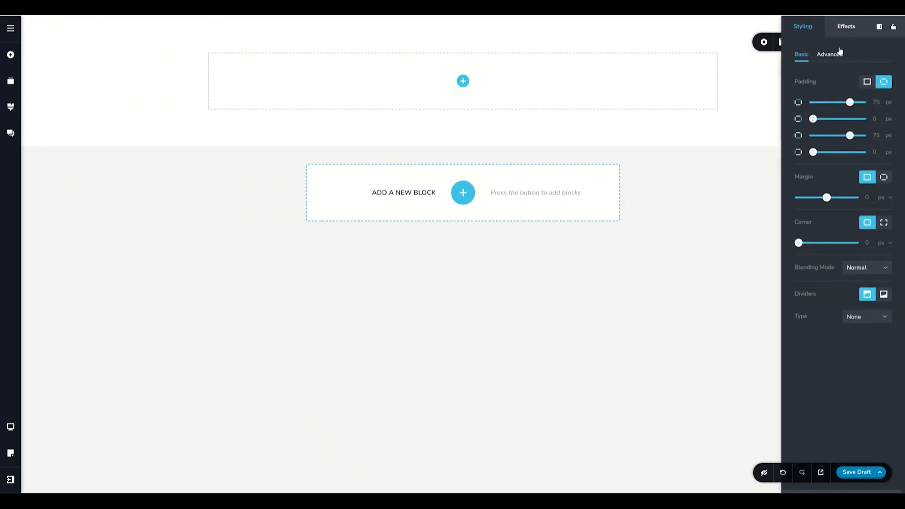
left_click(767, 87)
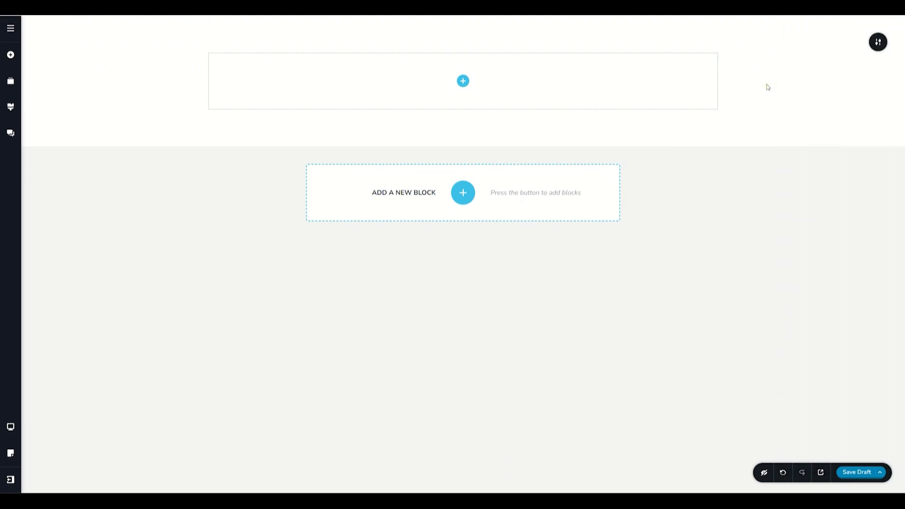
Set the block's overlay to the solid pale teal palette colour #B8E6E1.
mouse_move(878, 41)
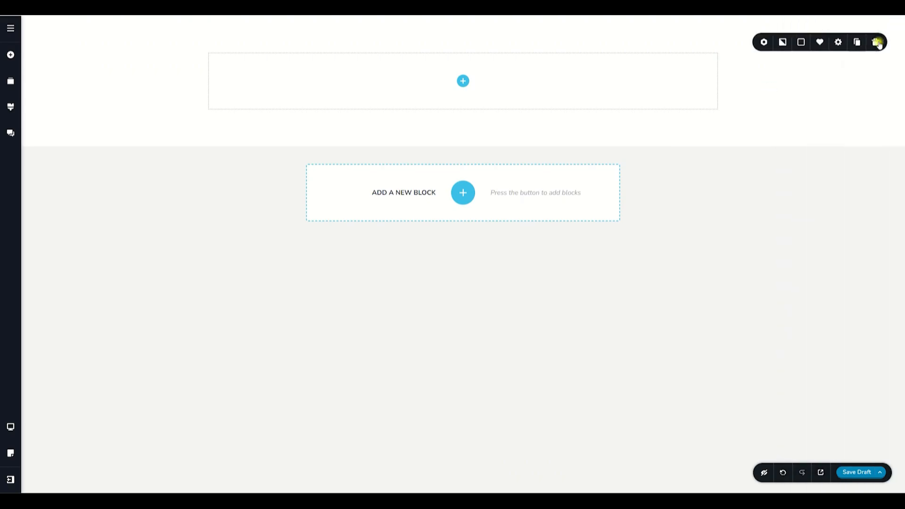
left_click(802, 44)
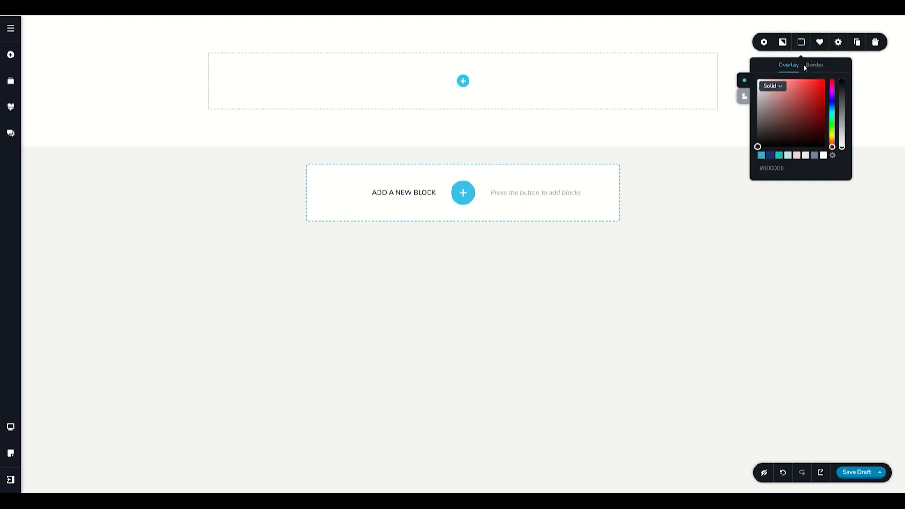
left_click(788, 155)
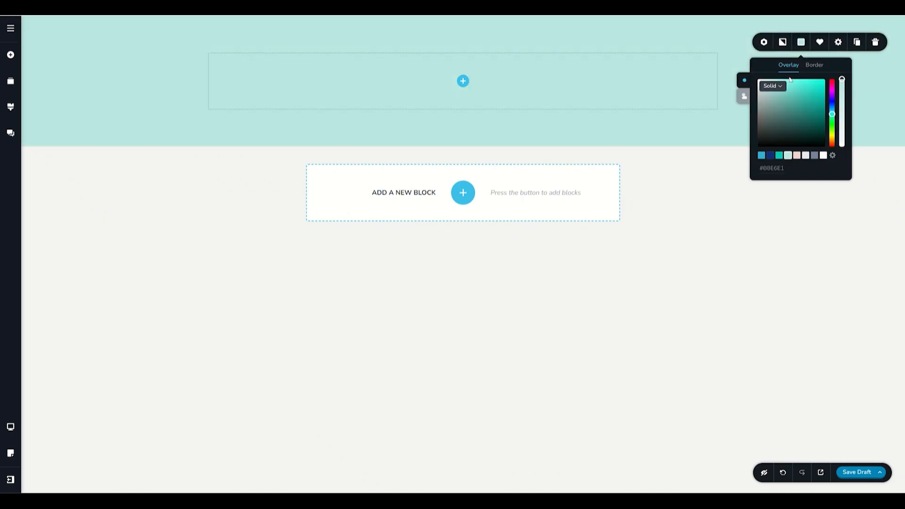
Use the Songbook 3 image from Downloads as the block's background.
left_click(783, 43)
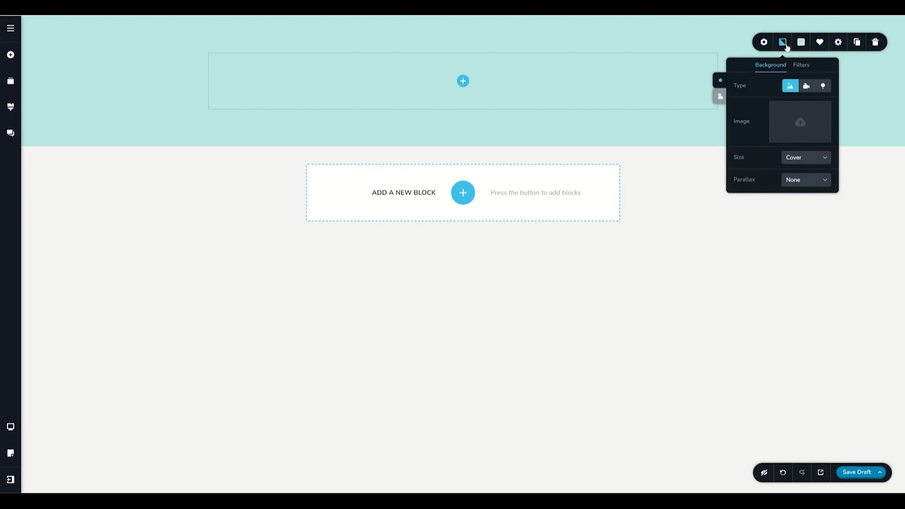
left_click(795, 120)
left_click(143, 172)
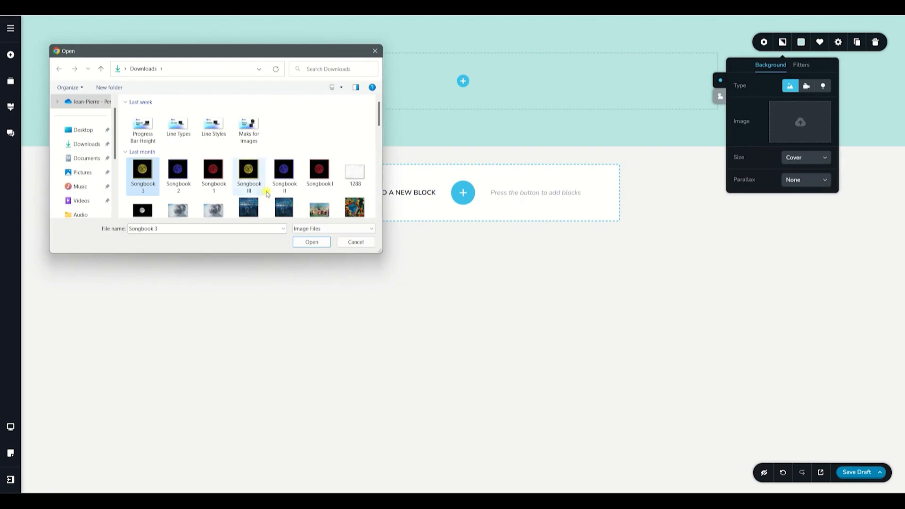
left_click(312, 242)
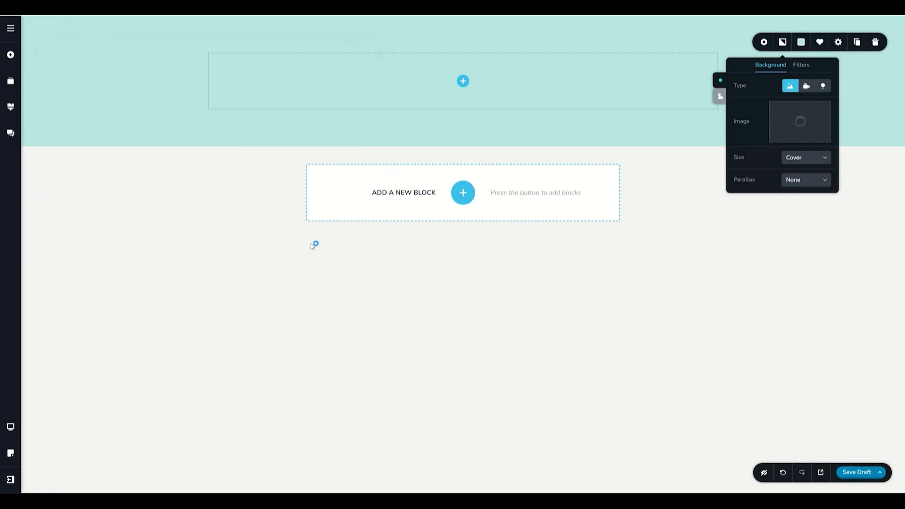
Reduce the block overlay's opacity to 0%.
left_click(801, 42)
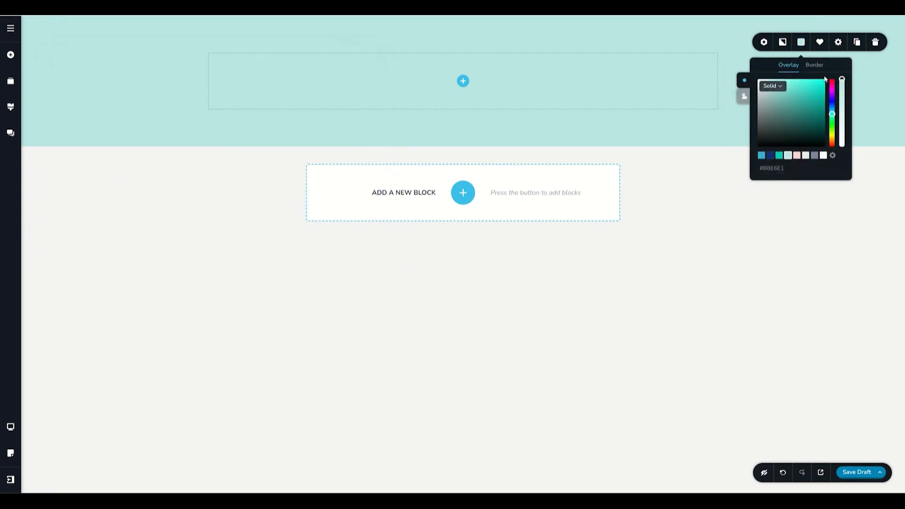
left_click_drag(842, 80, 843, 157)
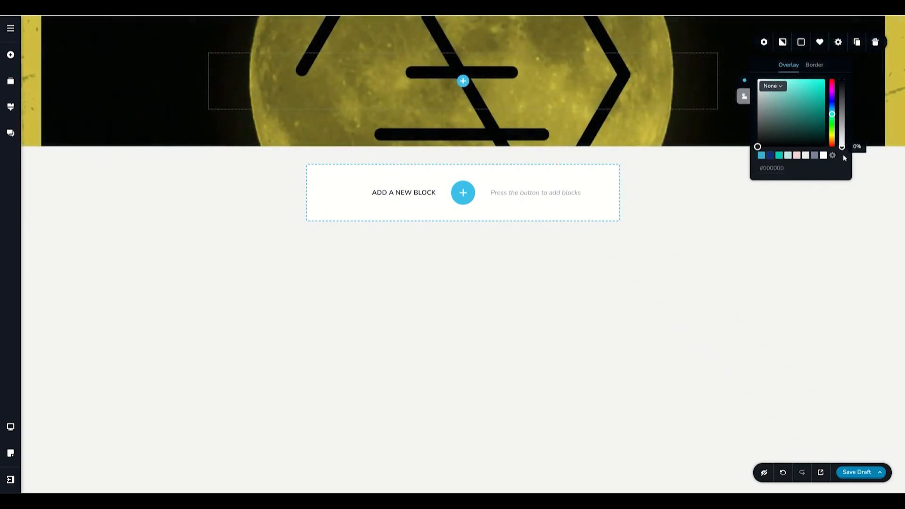
left_click(764, 42)
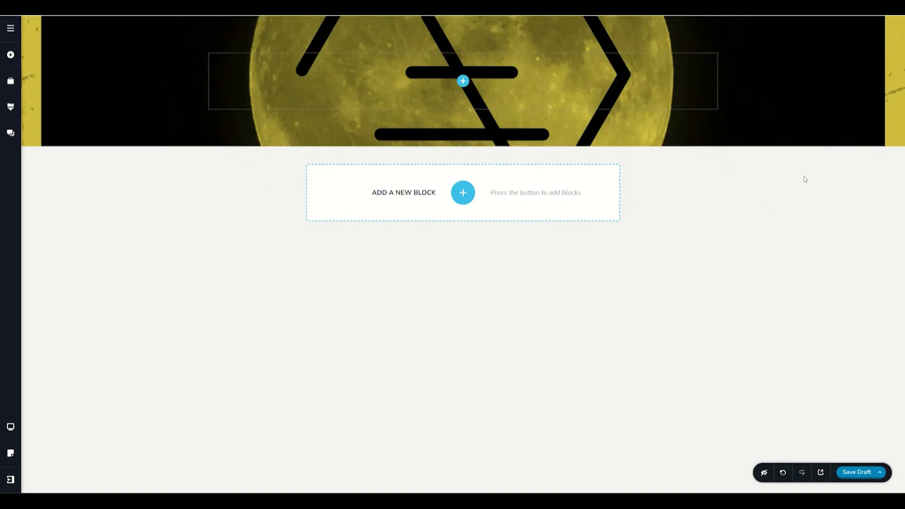
Split the block into two columns and place a text element with an image element below it in the first column.
left_click(463, 81)
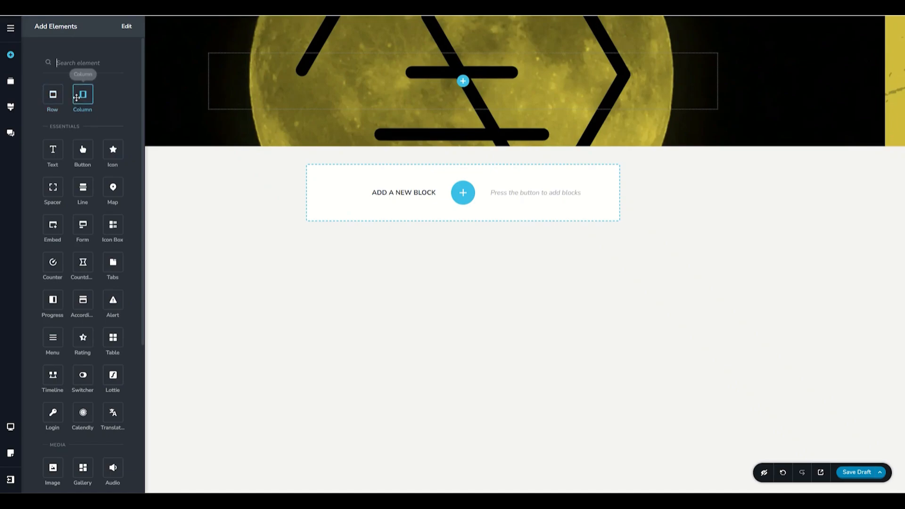
mouse_move(81, 94)
left_mouse_down()
mouse_move(393, 91)
mouse_move(464, 81)
left_mouse_up()
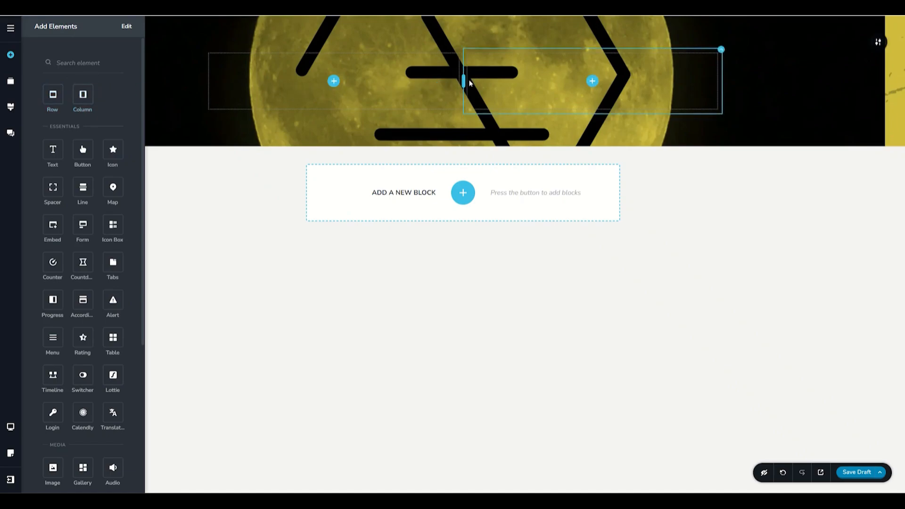
left_click_drag(52, 150, 334, 81)
scroll(68, 291, "down", 3)
left_click_drag(53, 350, 237, 100)
left_click(182, 123)
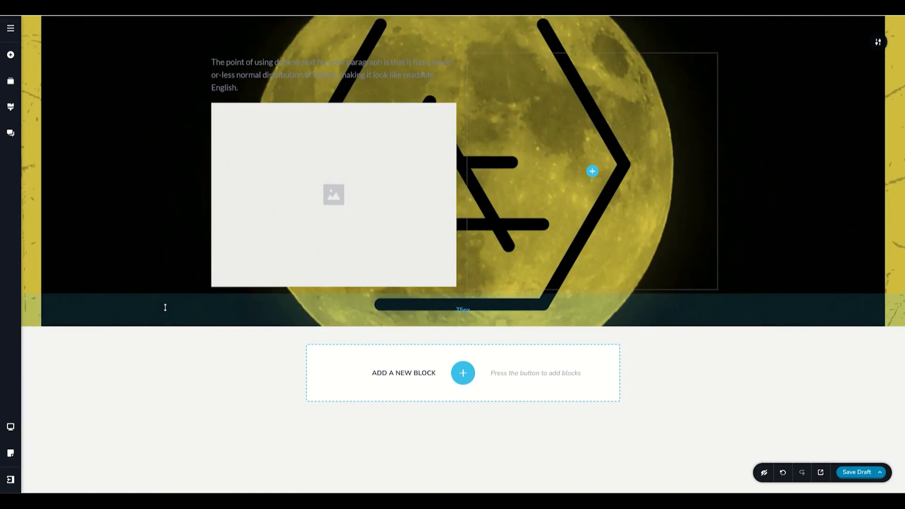
Increase the block's bottom padding to about 182 px and its top padding to about 116 px.
left_click_drag(165, 307, 163, 385)
mouse_move(167, 343)
left_mouse_down()
mouse_move(165, 307)
mouse_move(164, 343)
left_mouse_up()
left_click_drag(152, 31, 164, 49)
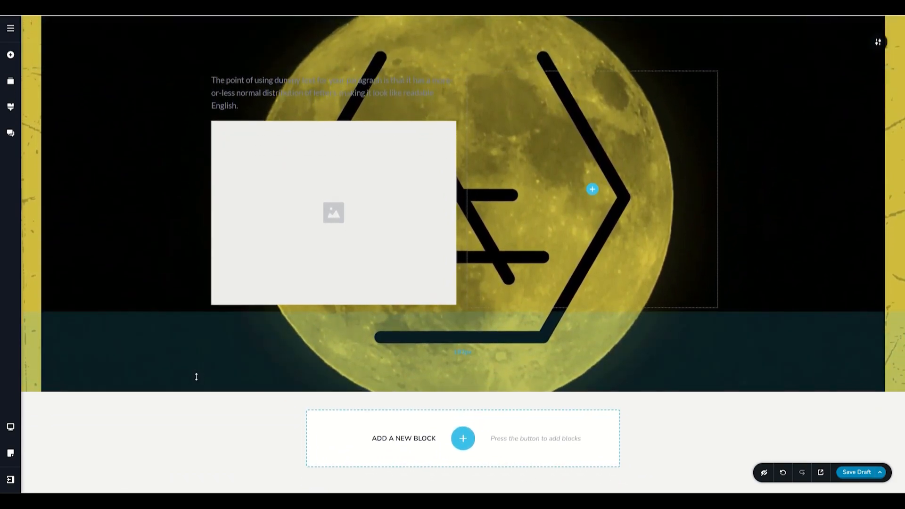
Try the Full width setting on the block, and return it to Boxed at 100%.
left_click(882, 43)
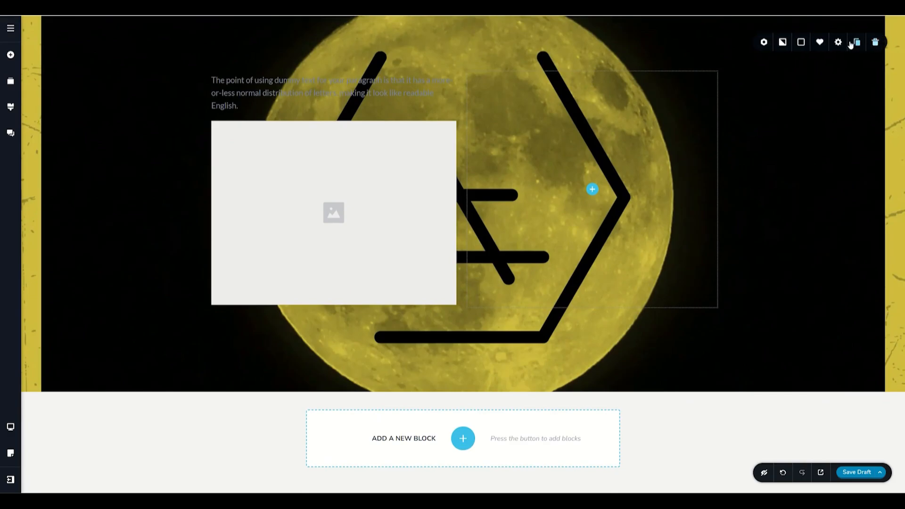
left_click(839, 43)
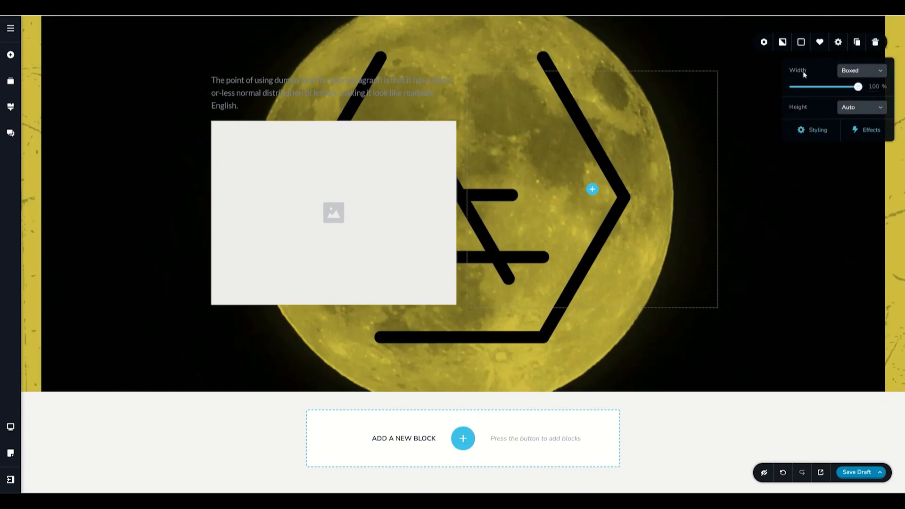
left_click(865, 71)
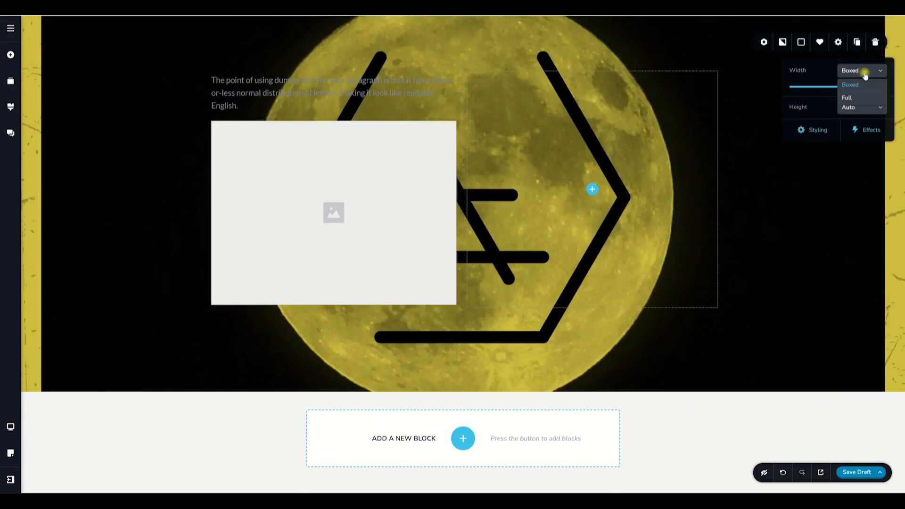
left_click(848, 98)
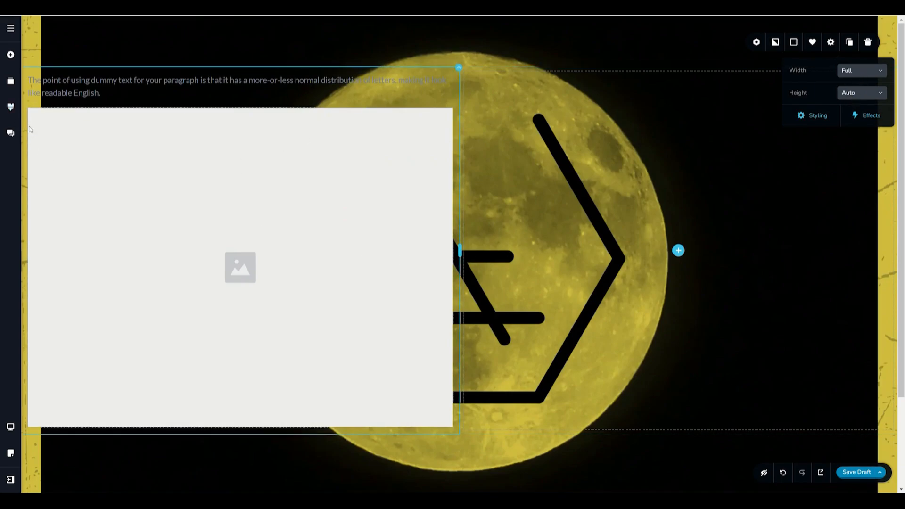
left_click(861, 72)
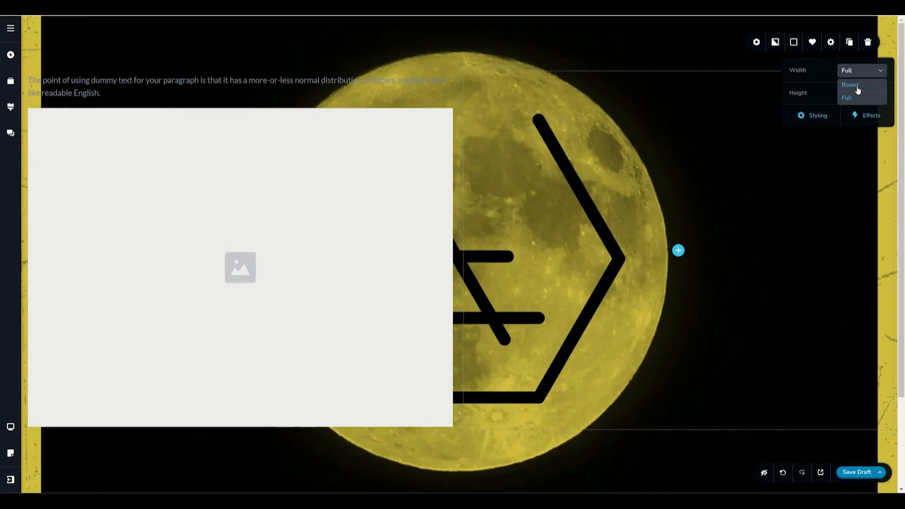
left_click(857, 89)
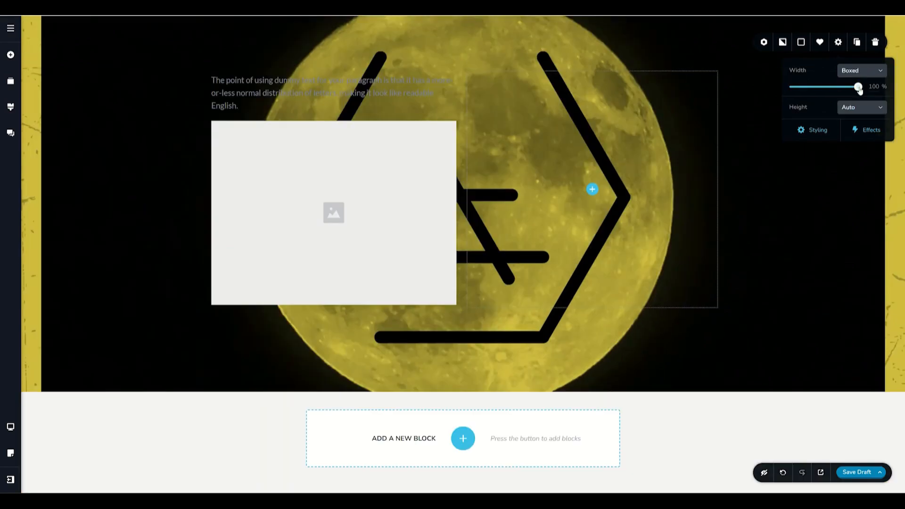
mouse_move(859, 90)
left_mouse_down()
mouse_move(800, 92)
mouse_move(867, 94)
left_mouse_up()
Try a Custom block height, first at 500 px and in percent units at 84%.
left_click(860, 113)
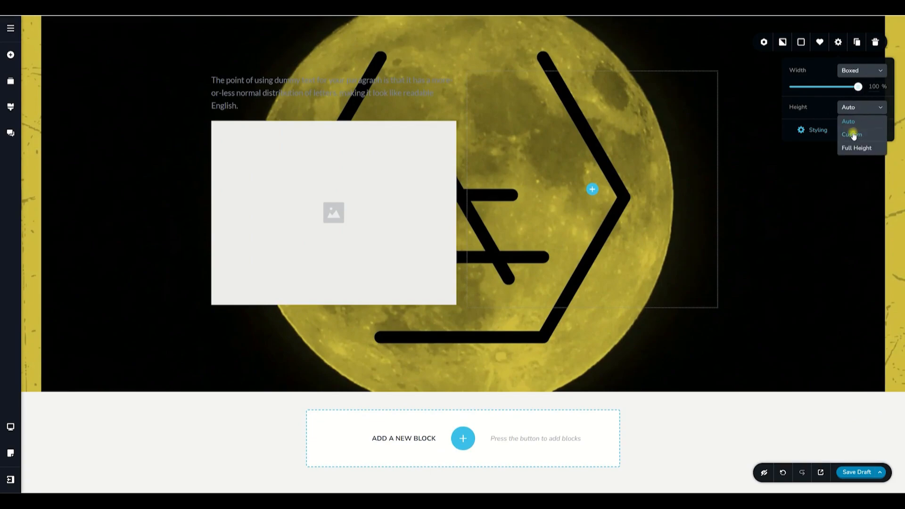
left_click(853, 135)
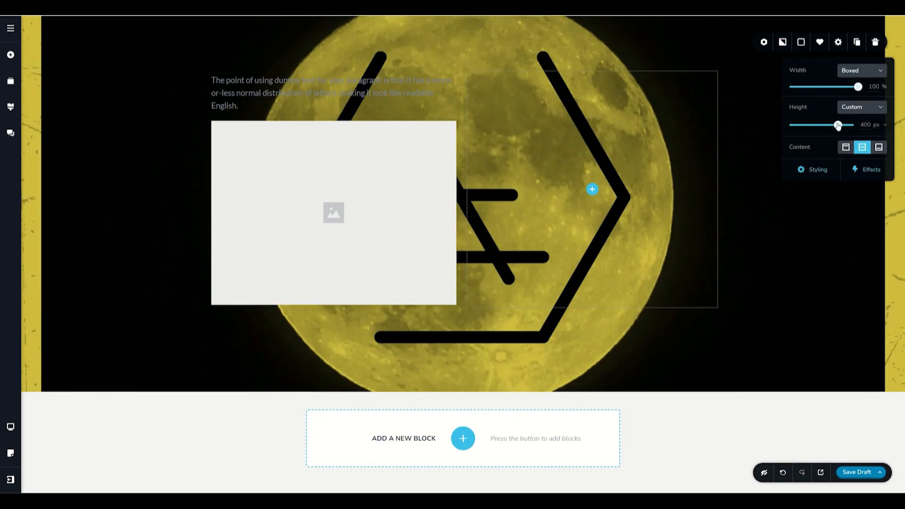
left_click_drag(838, 124, 861, 124)
left_click(882, 127)
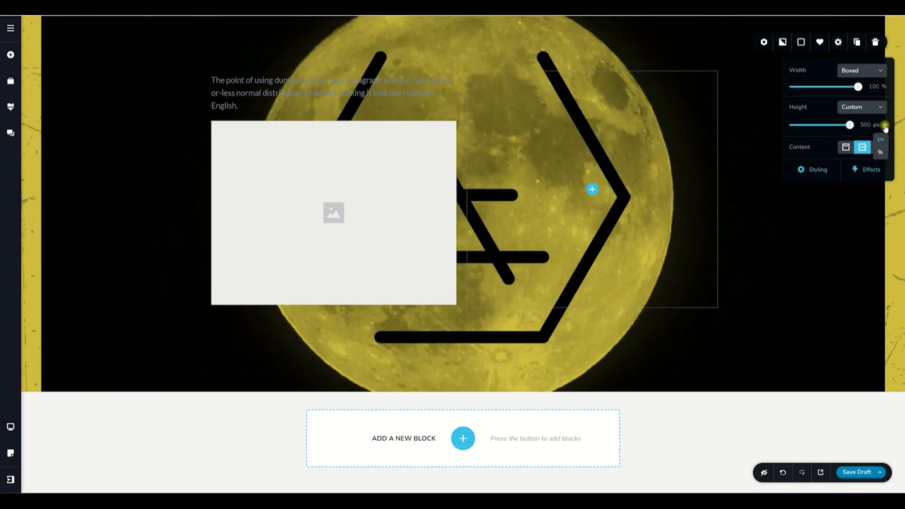
left_click(882, 153)
left_click_drag(854, 129, 800, 126)
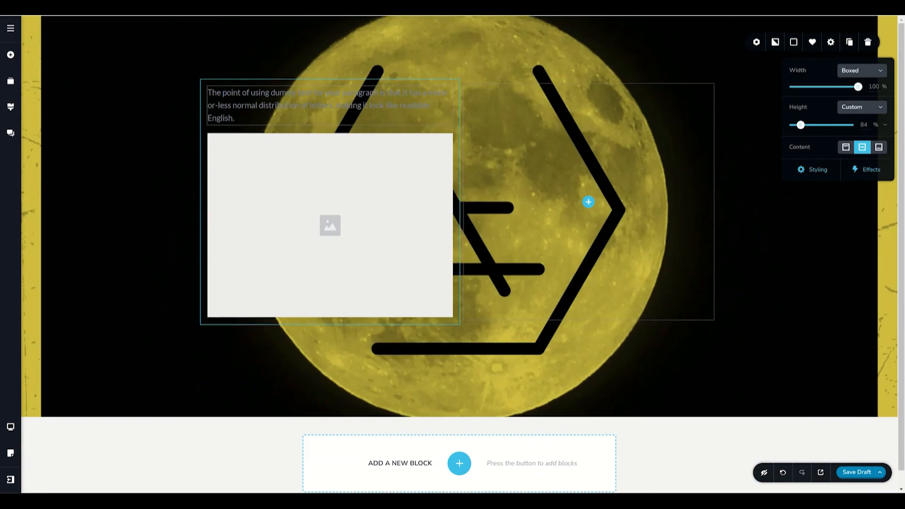
Try Full Height with top, middle and bottom content alignment, and return the block's height to Auto.
left_click(868, 109)
left_click(852, 148)
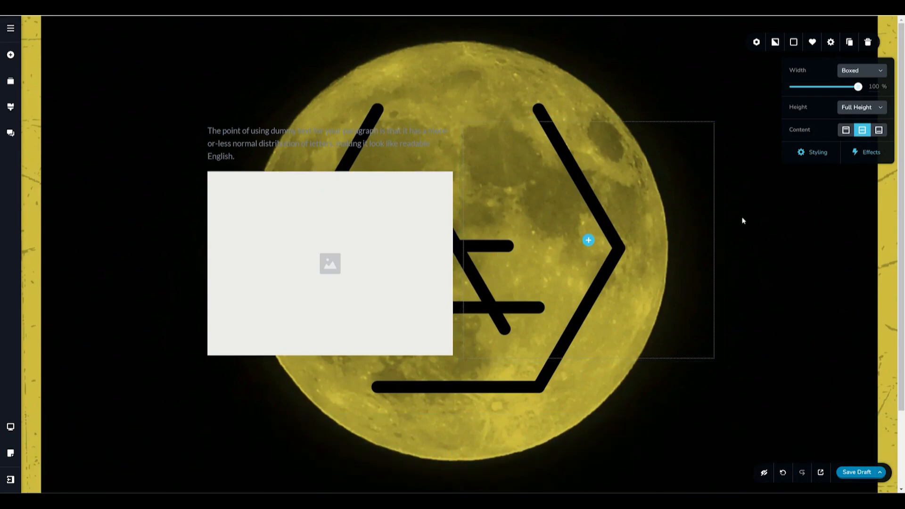
left_click(845, 132)
left_click(862, 132)
left_click(878, 132)
left_click(866, 133)
left_click(859, 116)
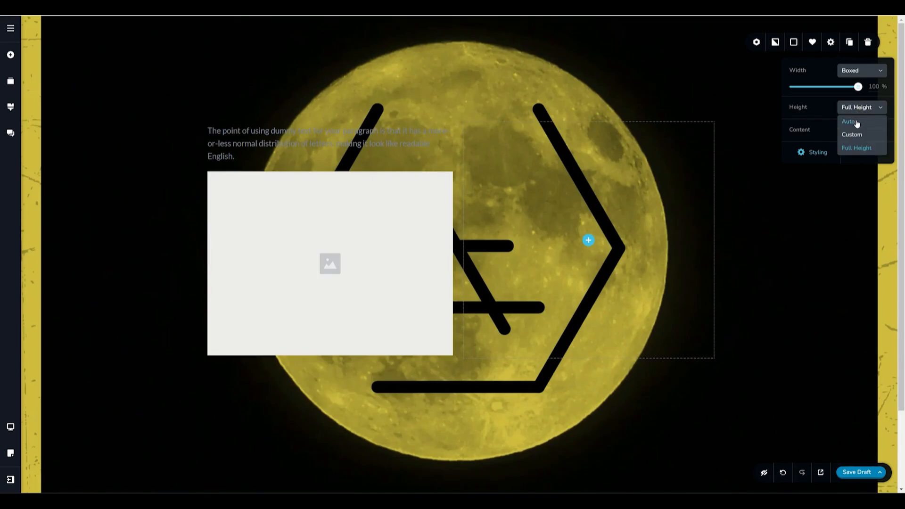
left_click(856, 124)
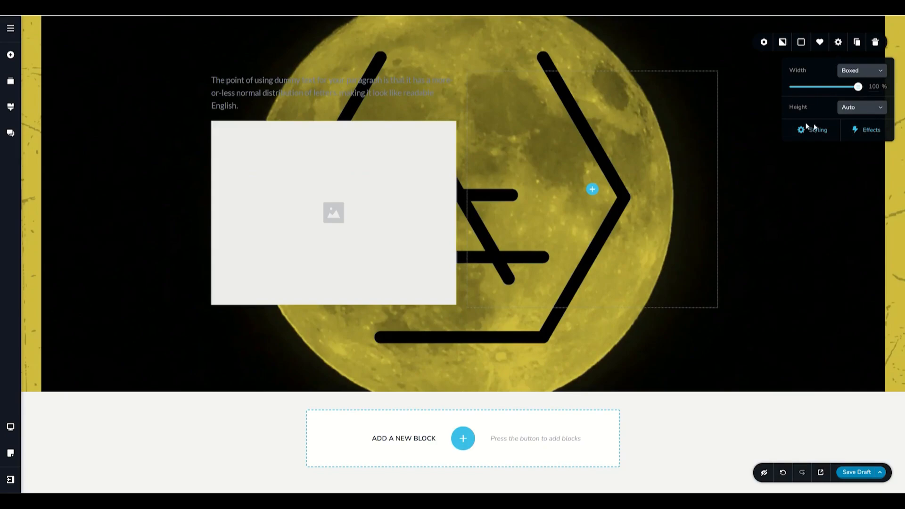
Add a line element below the image in the first column and an icon element beneath the line.
left_click(302, 213)
left_click(10, 54)
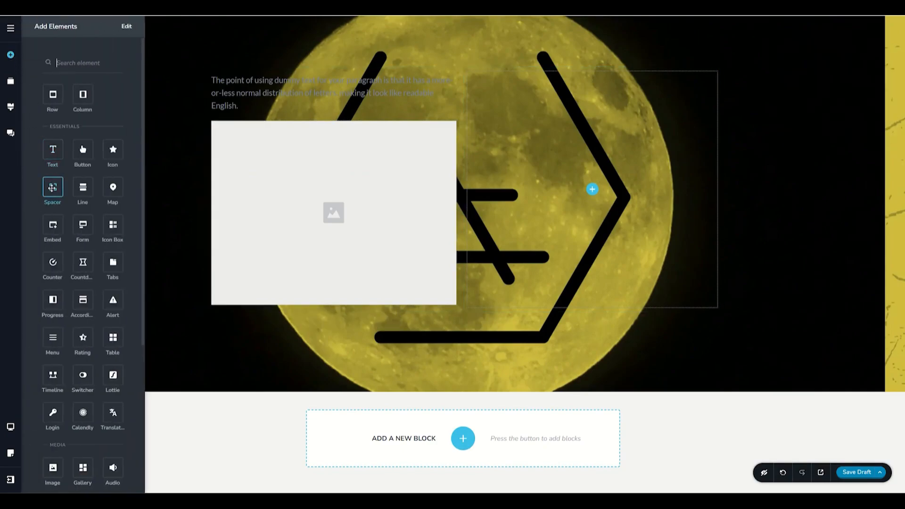
left_click_drag(83, 187, 271, 307)
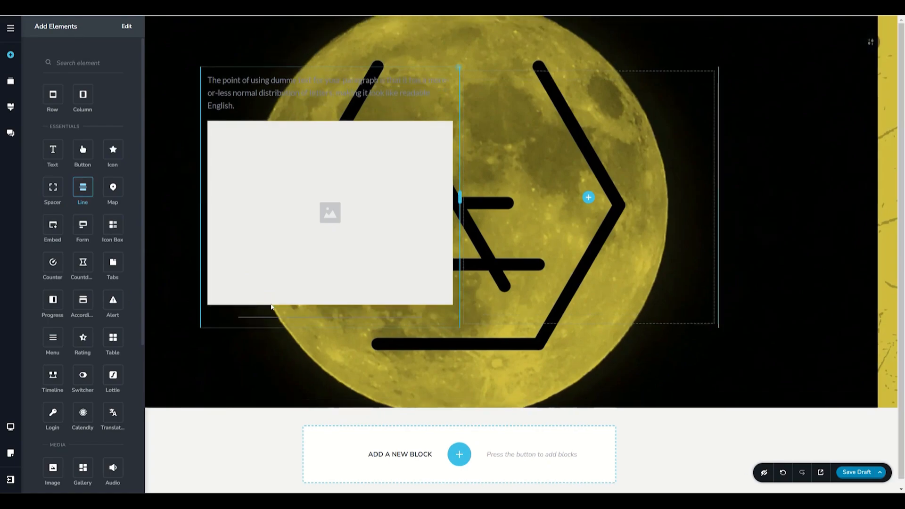
left_click_drag(113, 149, 221, 320)
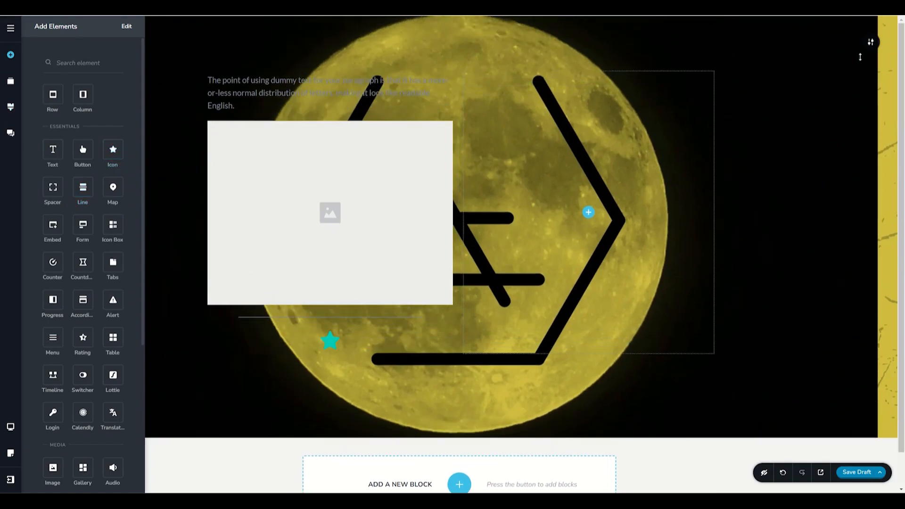
Add a slanted divider along the block's top edge in its basic styling settings.
left_click(869, 50)
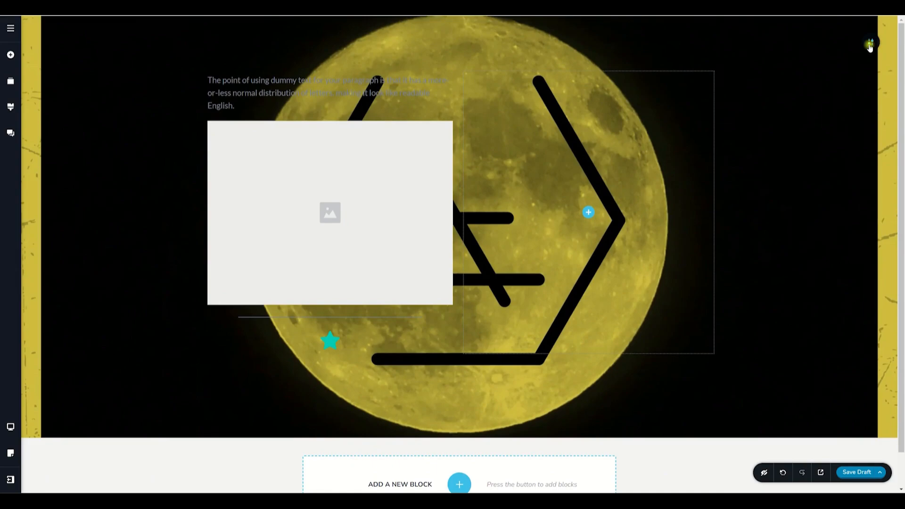
mouse_move(871, 45)
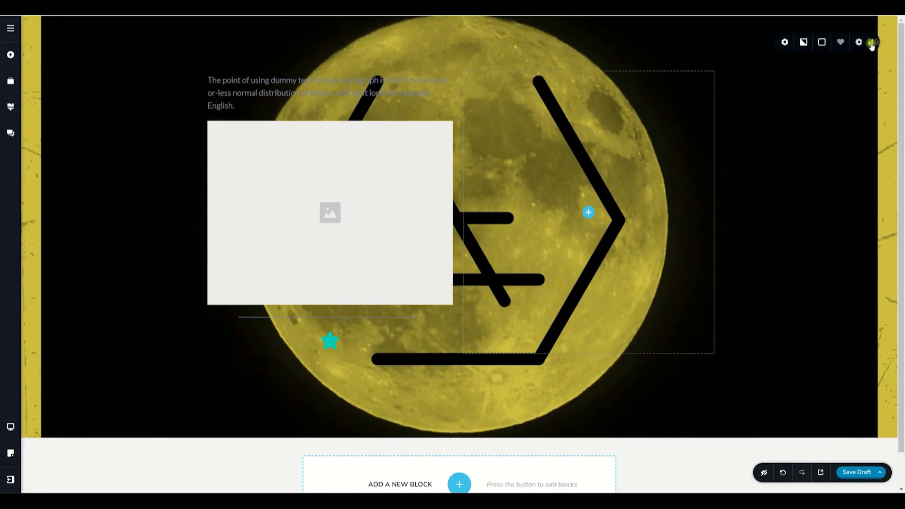
left_click(830, 41)
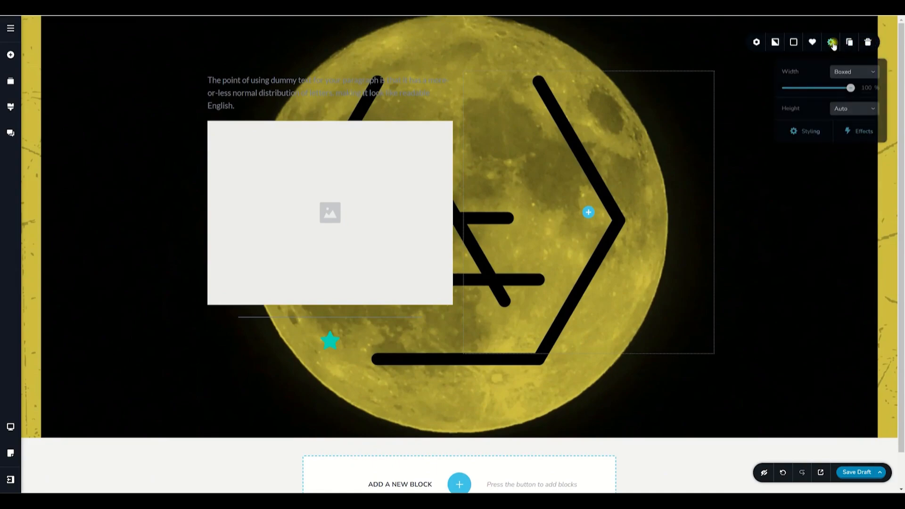
left_click(811, 132)
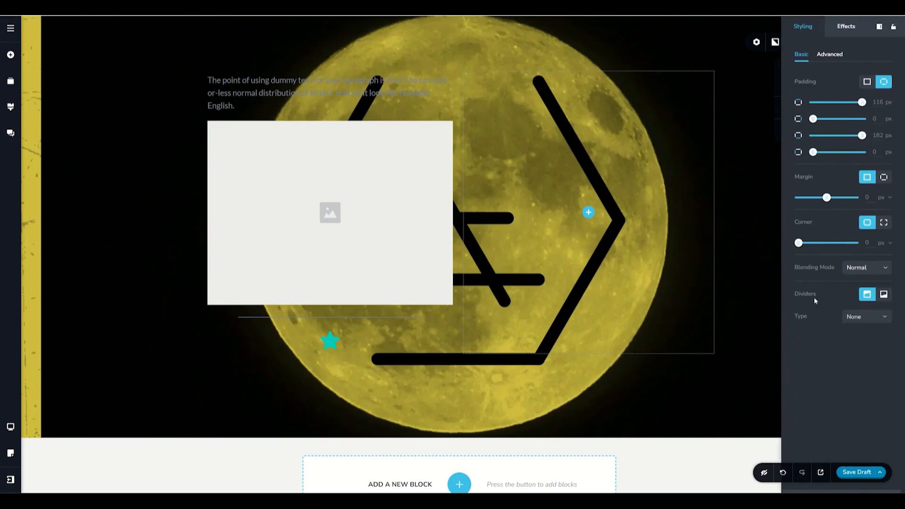
left_click(855, 315)
left_click(857, 348)
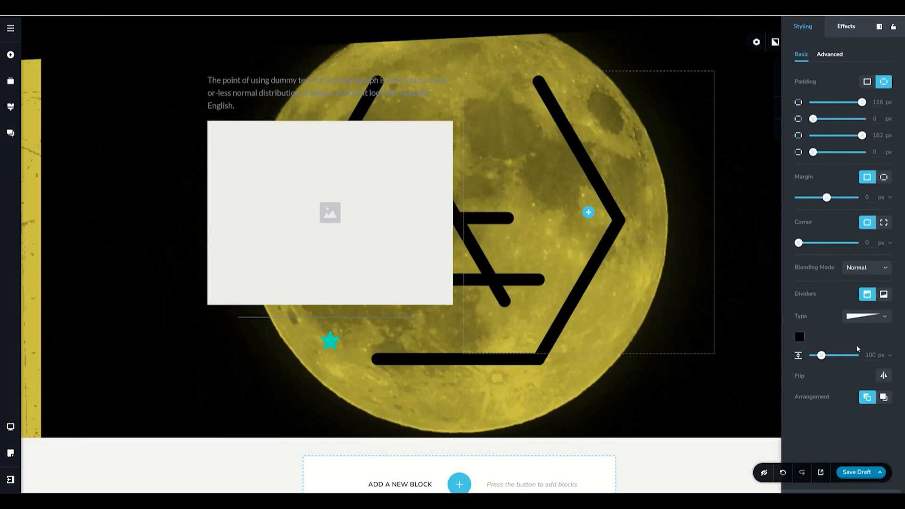
Colour the top divider white and reduce its height to about 66 px.
left_click(799, 337)
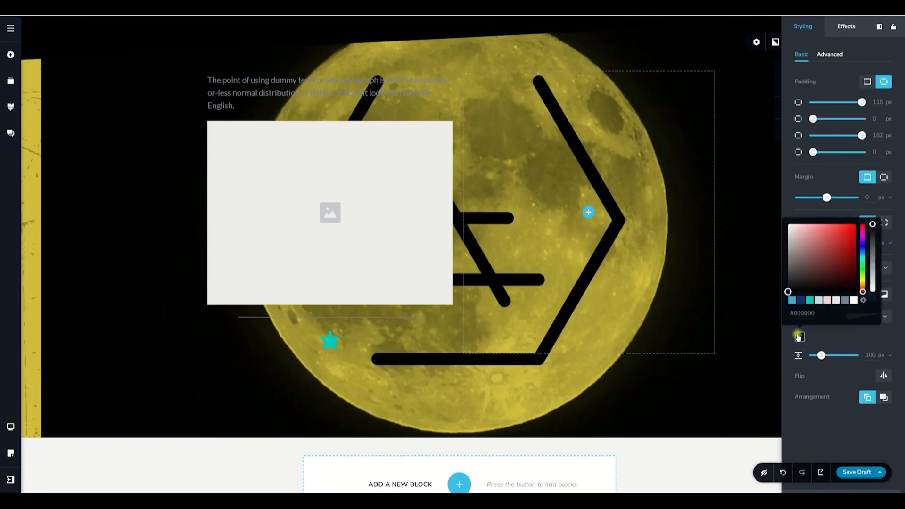
left_click(854, 300)
mouse_move(822, 355)
left_mouse_down()
mouse_move(844, 355)
mouse_move(819, 355)
left_mouse_up()
Try a curved slanted shape for the top divider, and change it to the layered wave type.
left_click(853, 325)
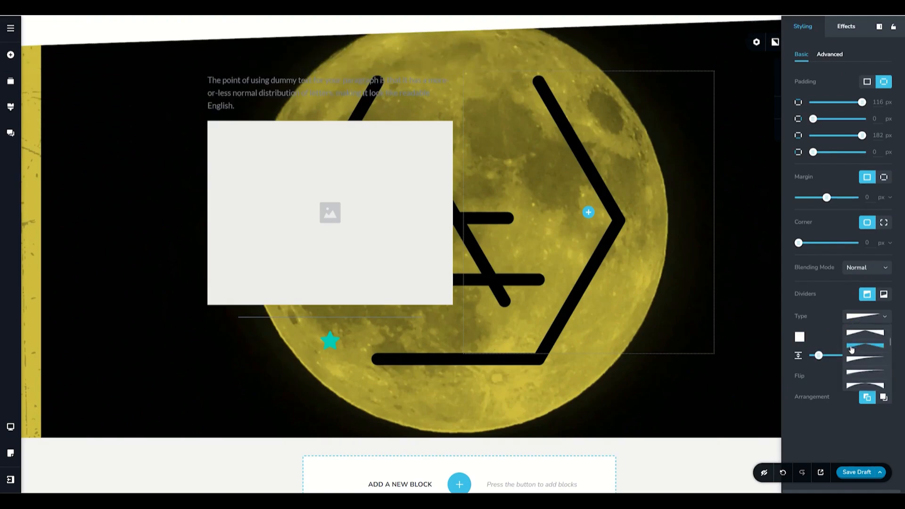
left_click(853, 358)
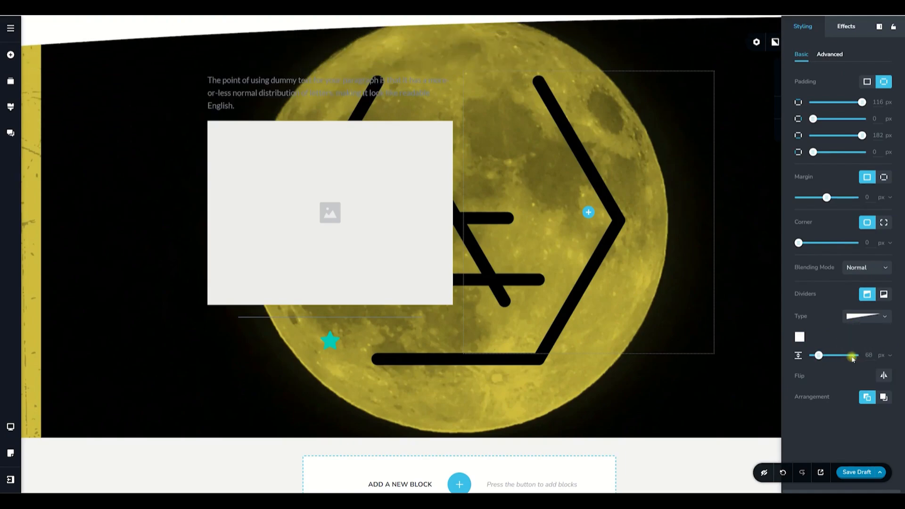
left_click(855, 322)
left_click(859, 344)
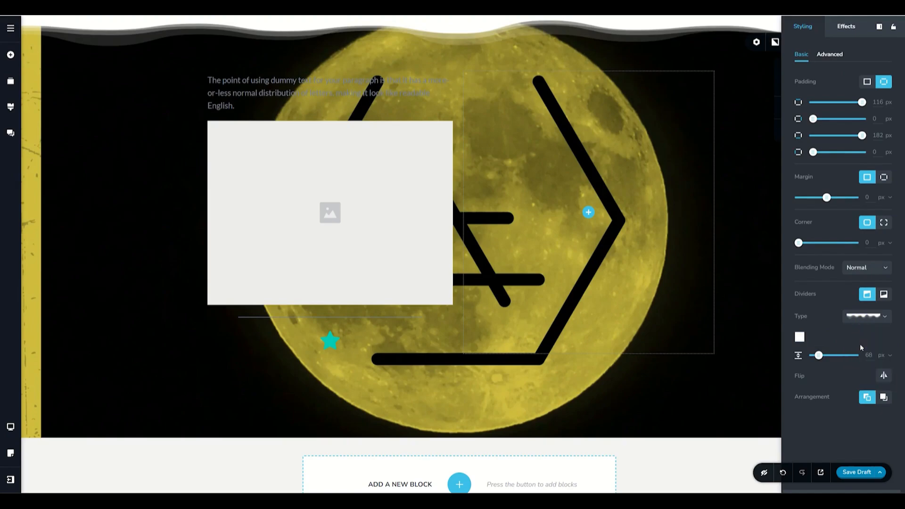
Change the top divider to the angular, straight-edged peaks type and add a smooth wave divider along the block's bottom edge.
left_click(858, 316)
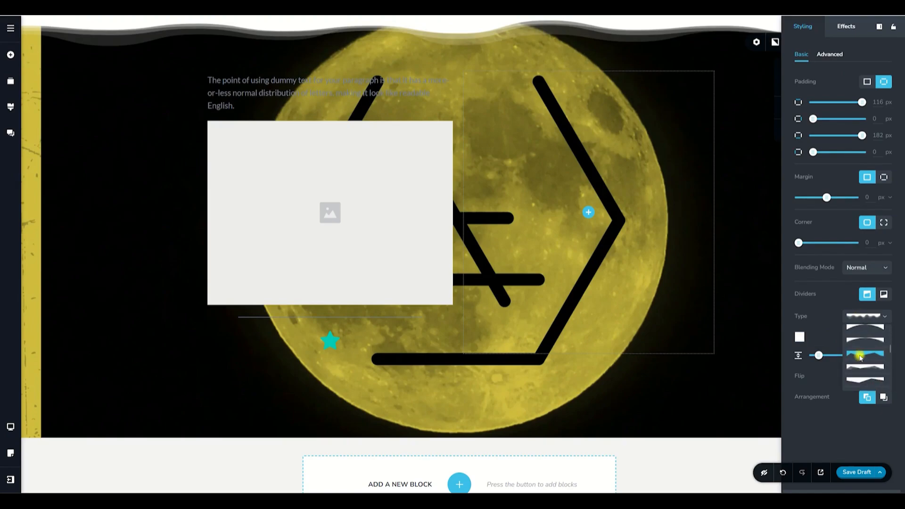
left_click(860, 357)
left_click(885, 294)
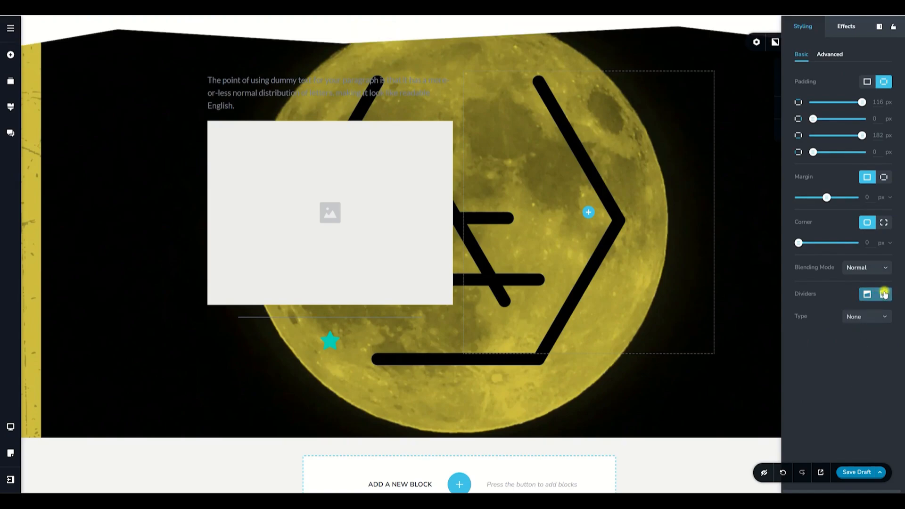
left_click(875, 317)
left_click(862, 361)
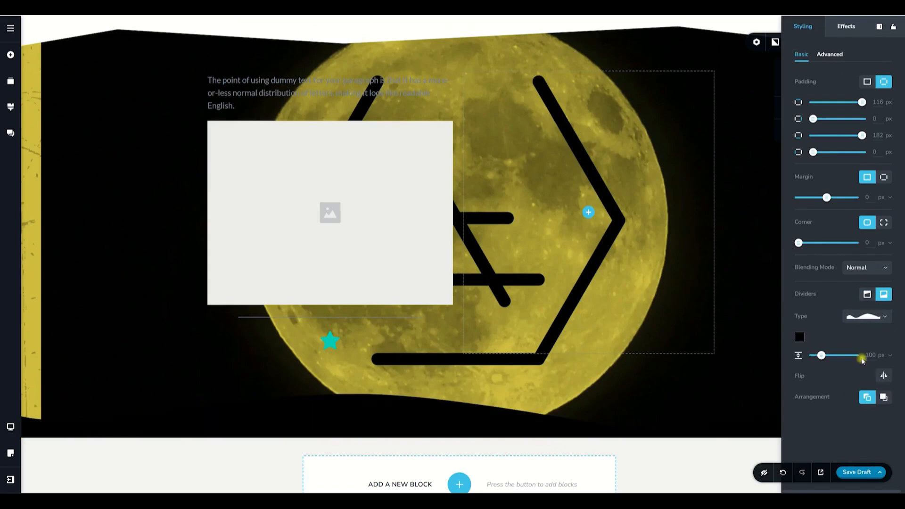
Colour the bottom wave divider white and increase its height to about 106 px.
left_click(800, 337)
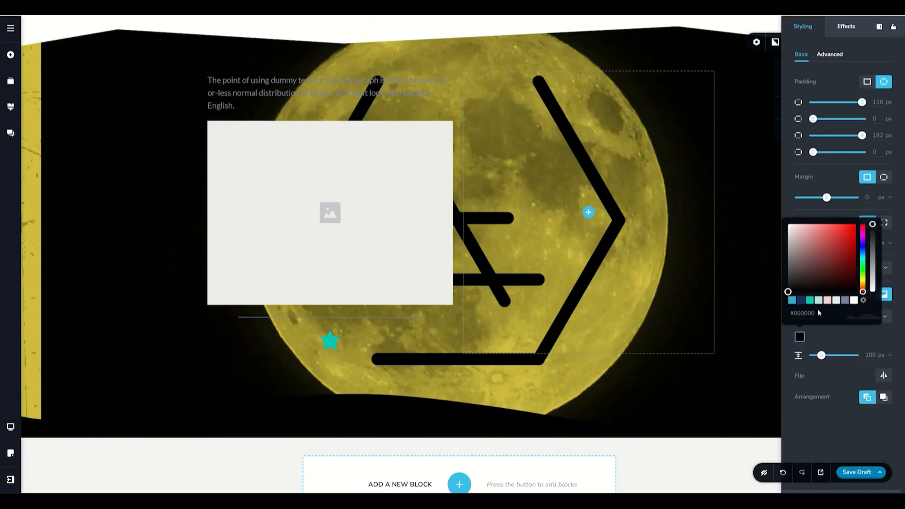
left_click(853, 300)
left_click(853, 337)
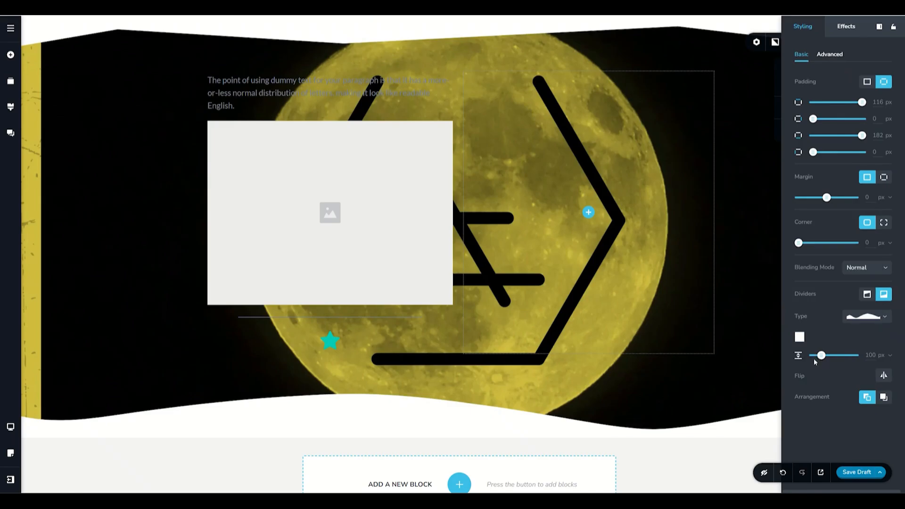
mouse_move(821, 355)
left_mouse_down()
mouse_move(844, 354)
mouse_move(822, 355)
left_mouse_up()
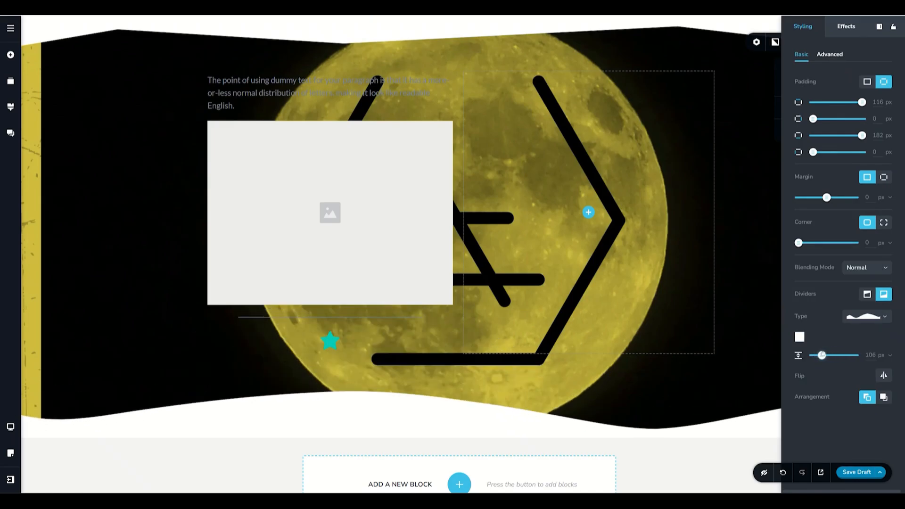